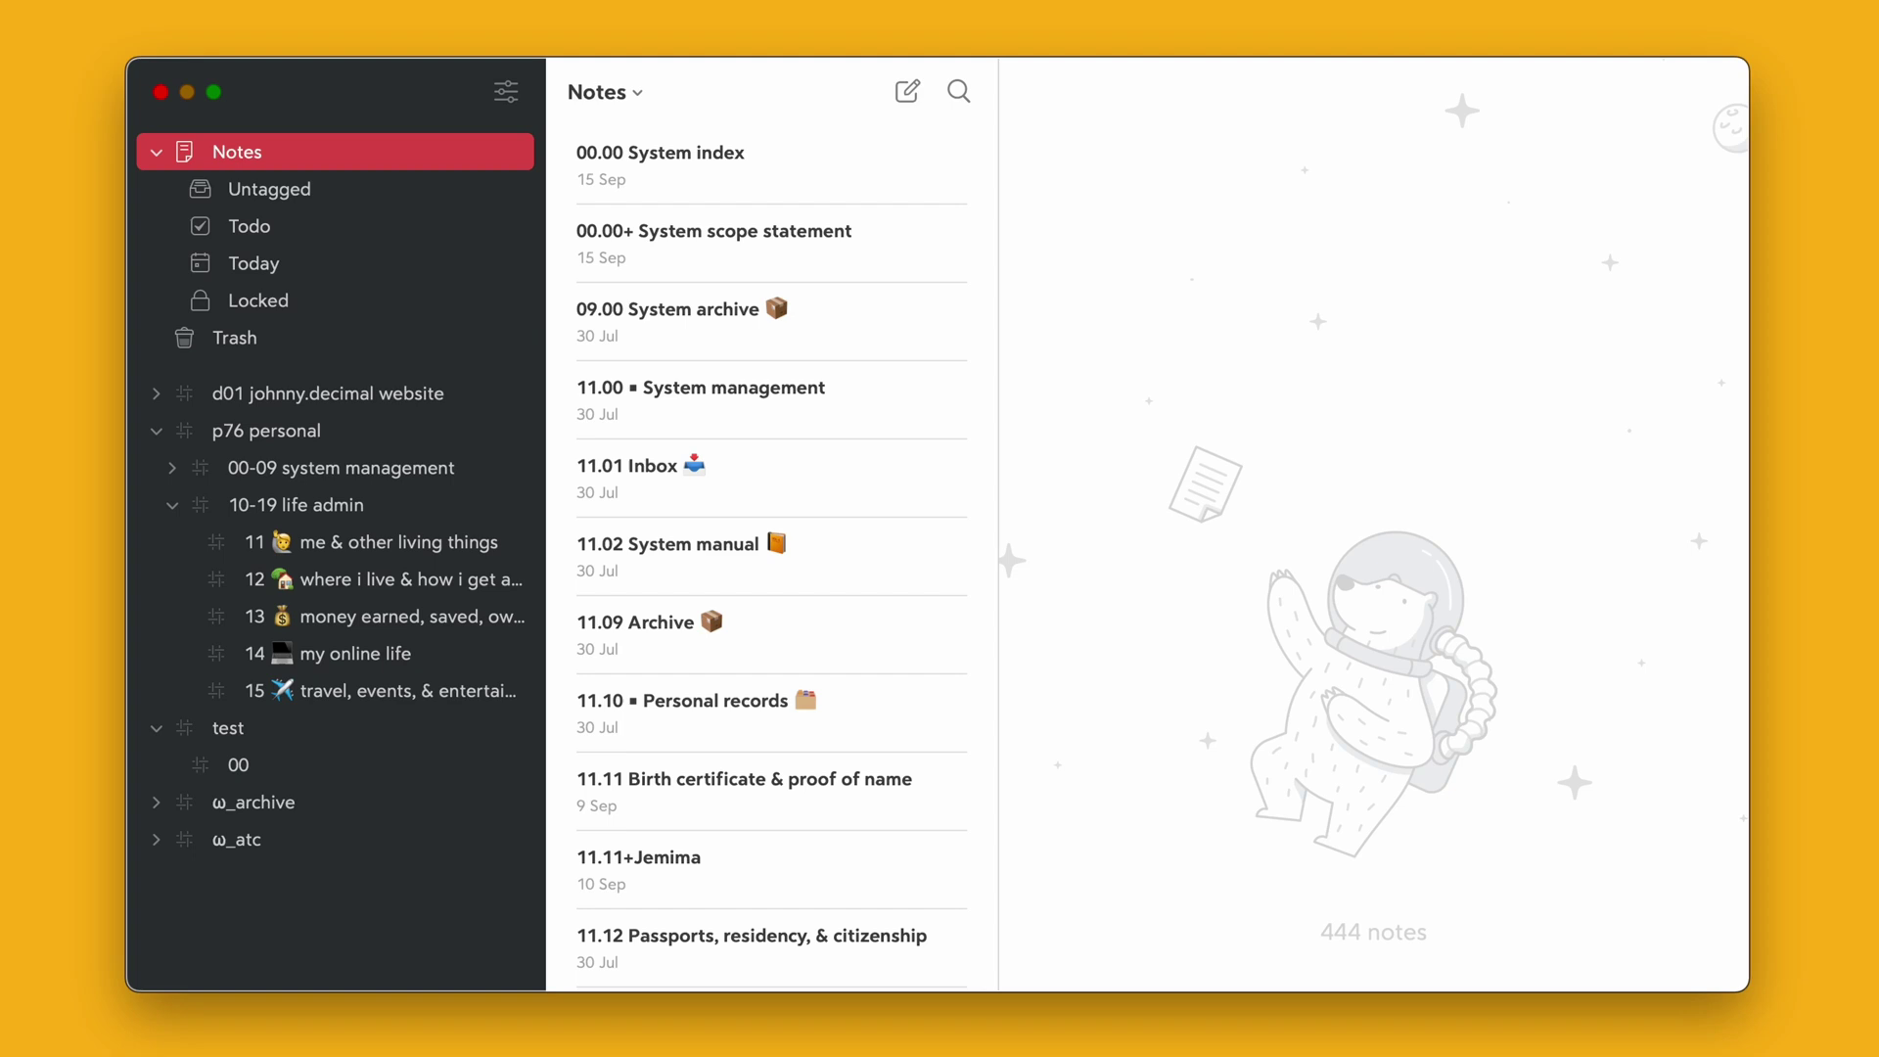
Quick-search all notes for 'water' and step down through the results.
{"action": "key", "text": "super+shift+o"}
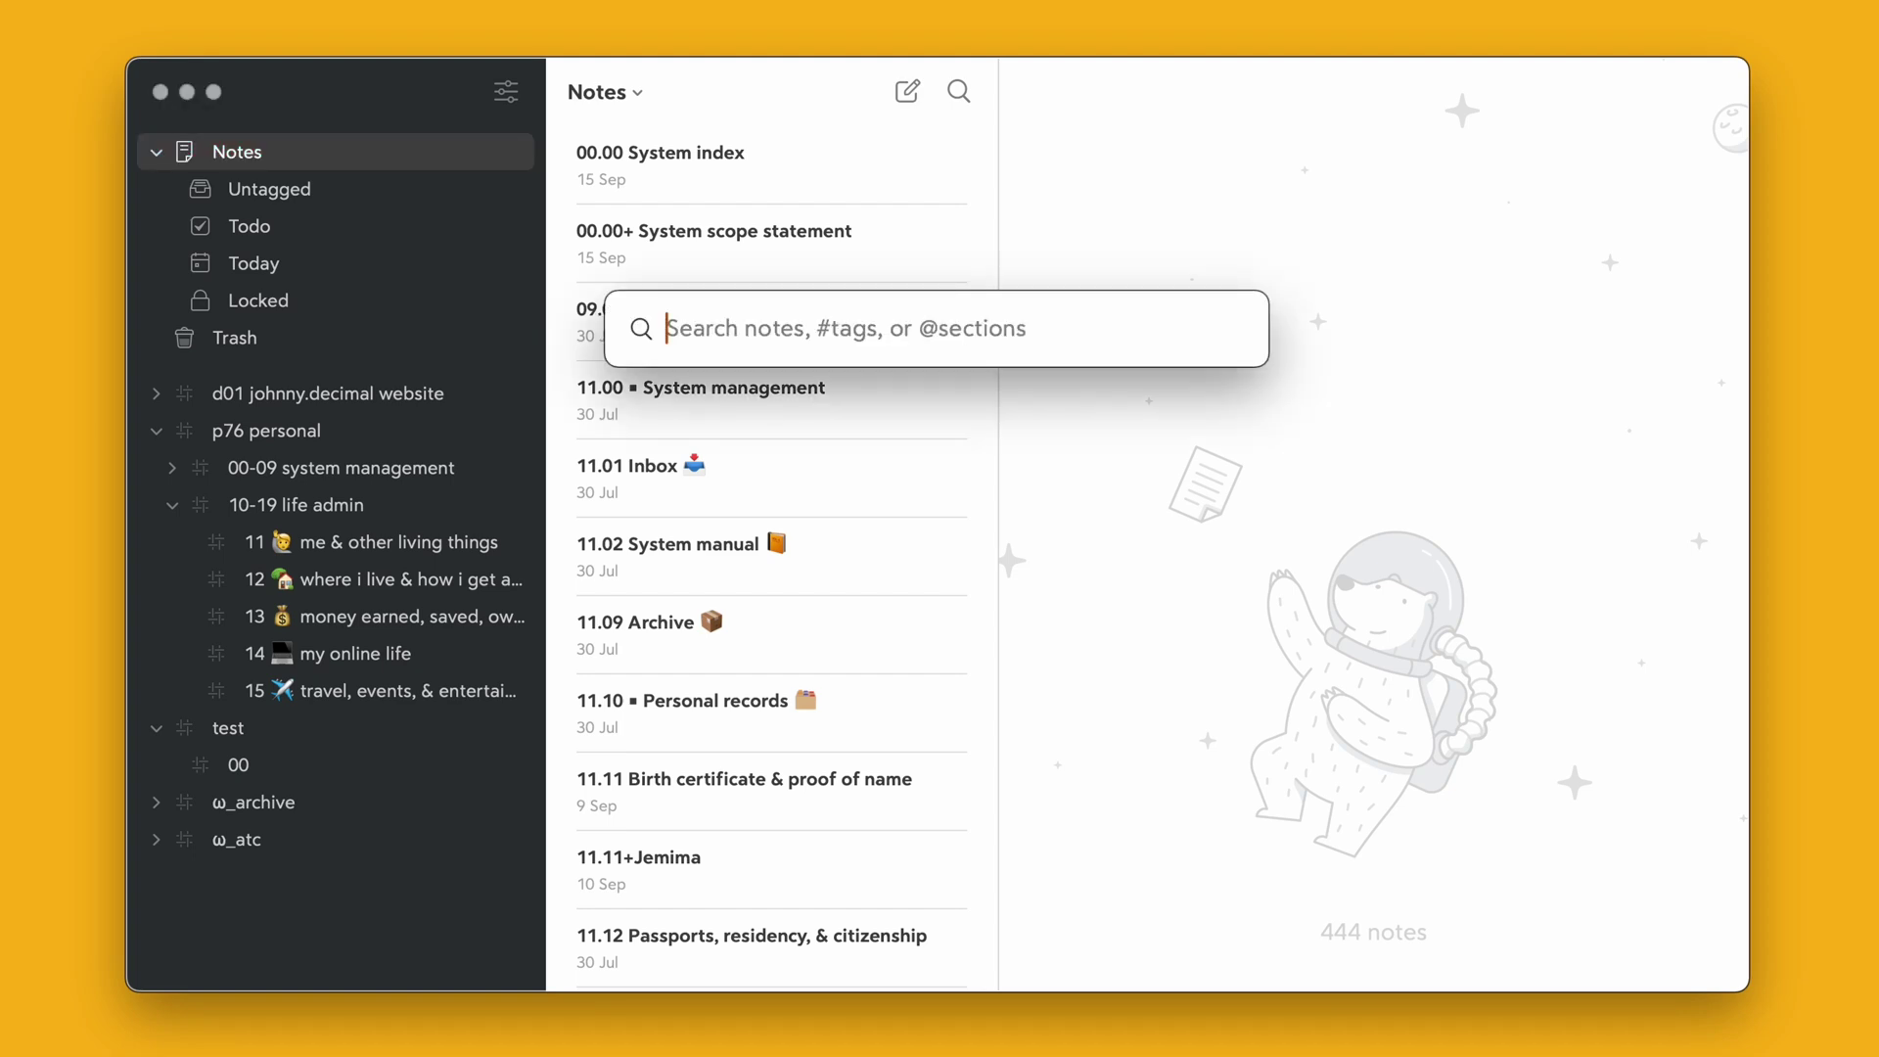
{"action": "type", "text": "water"}
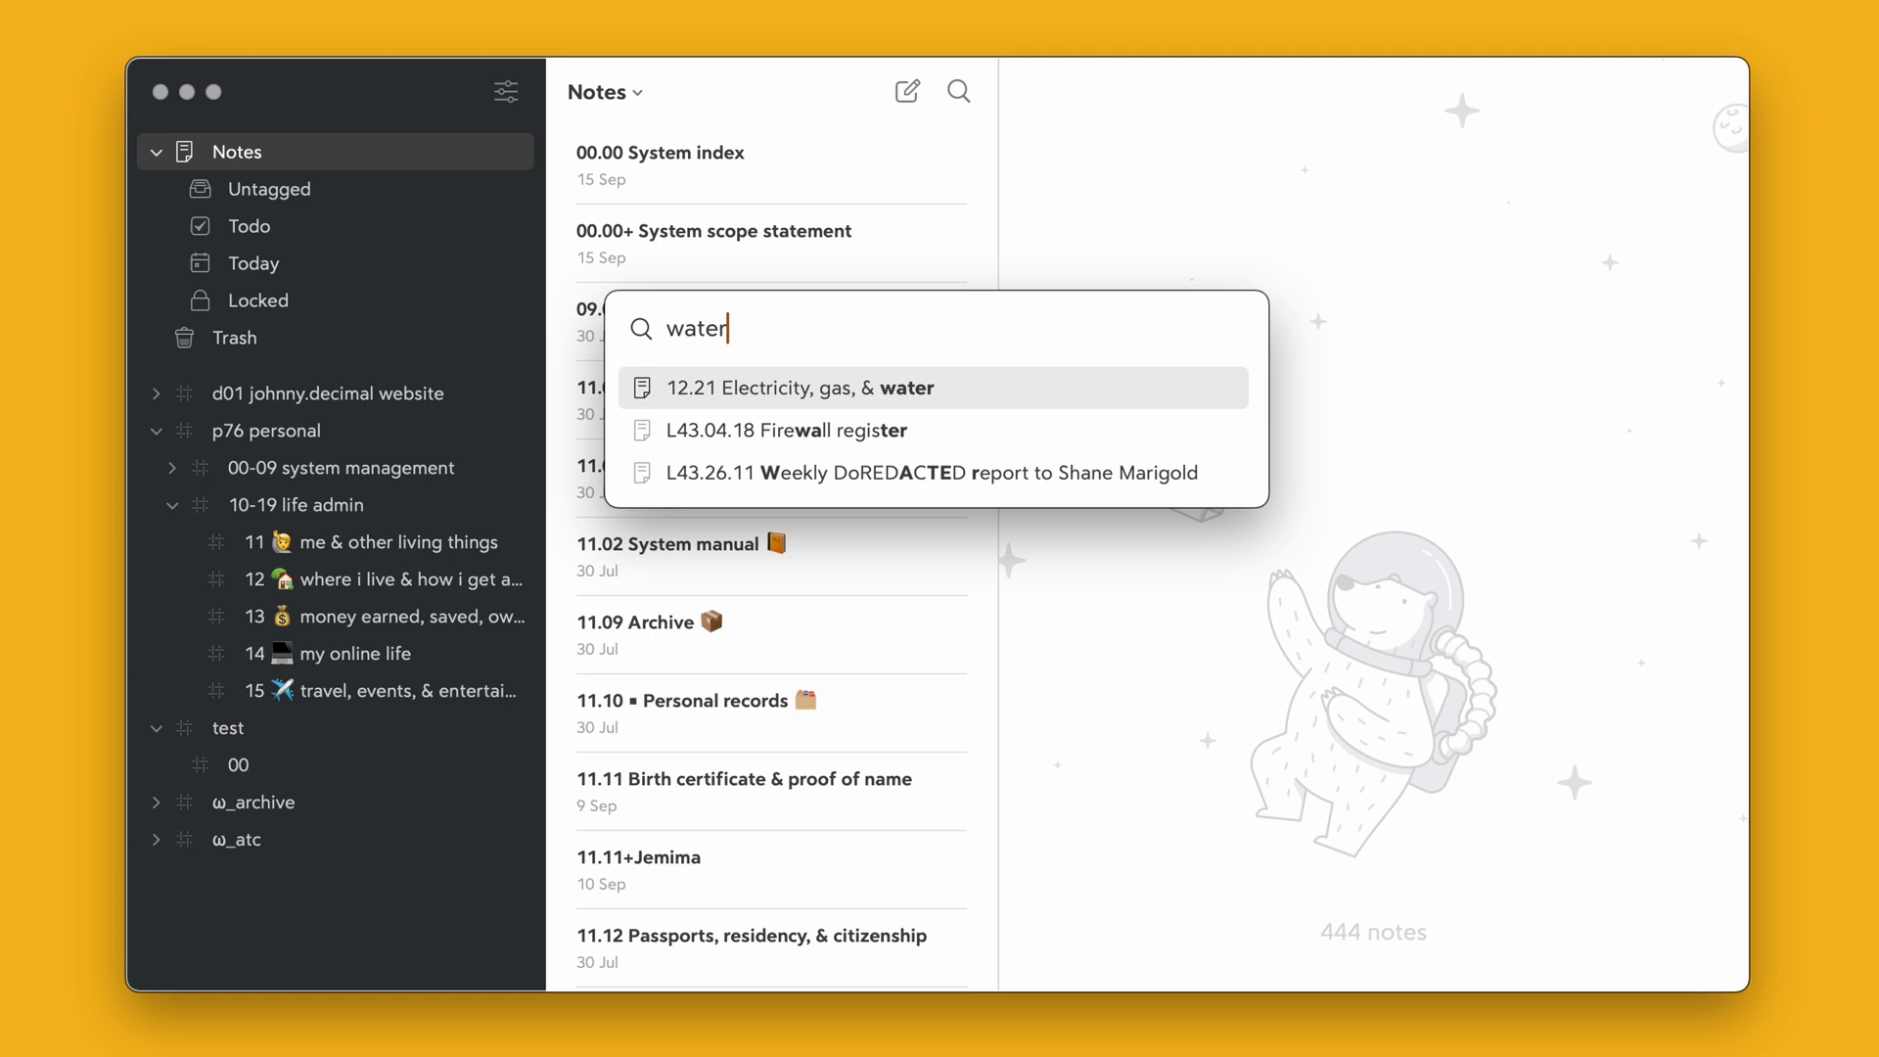
{"action": "key", "text": "Down"}
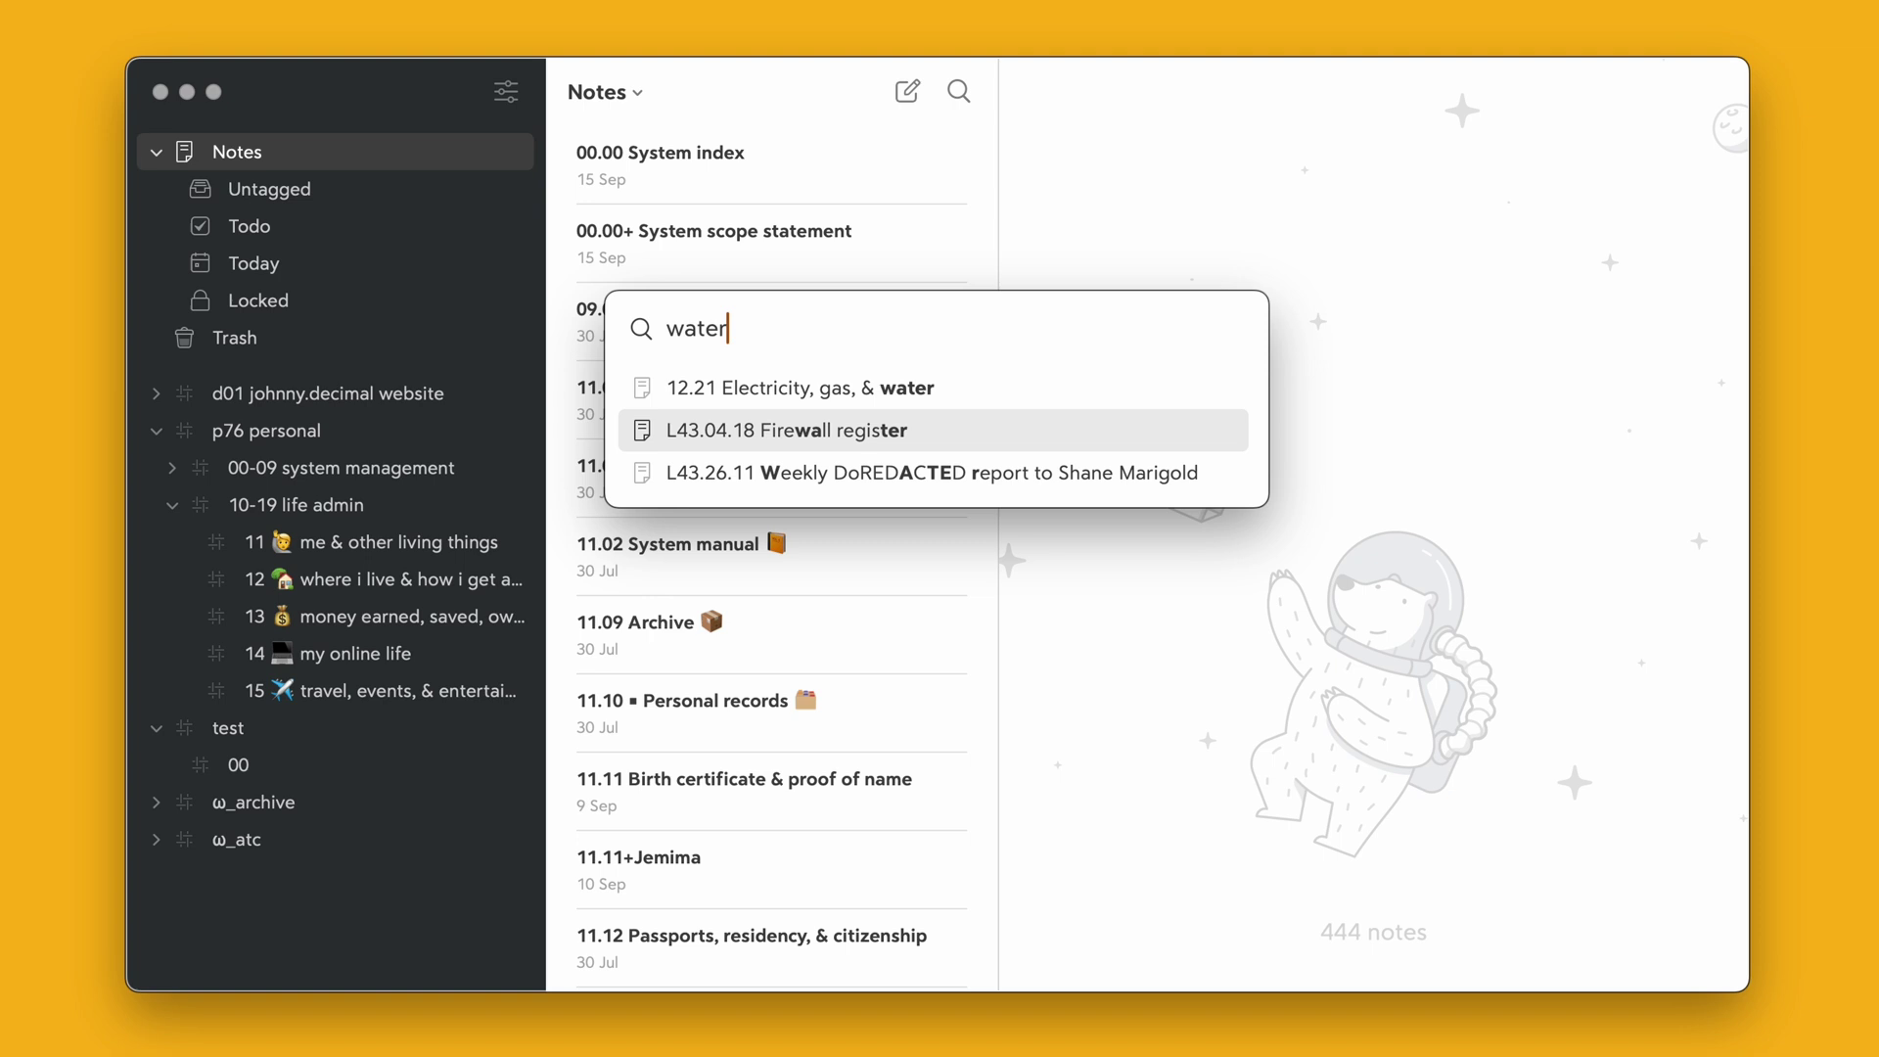
{"action": "key", "text": "Down"}
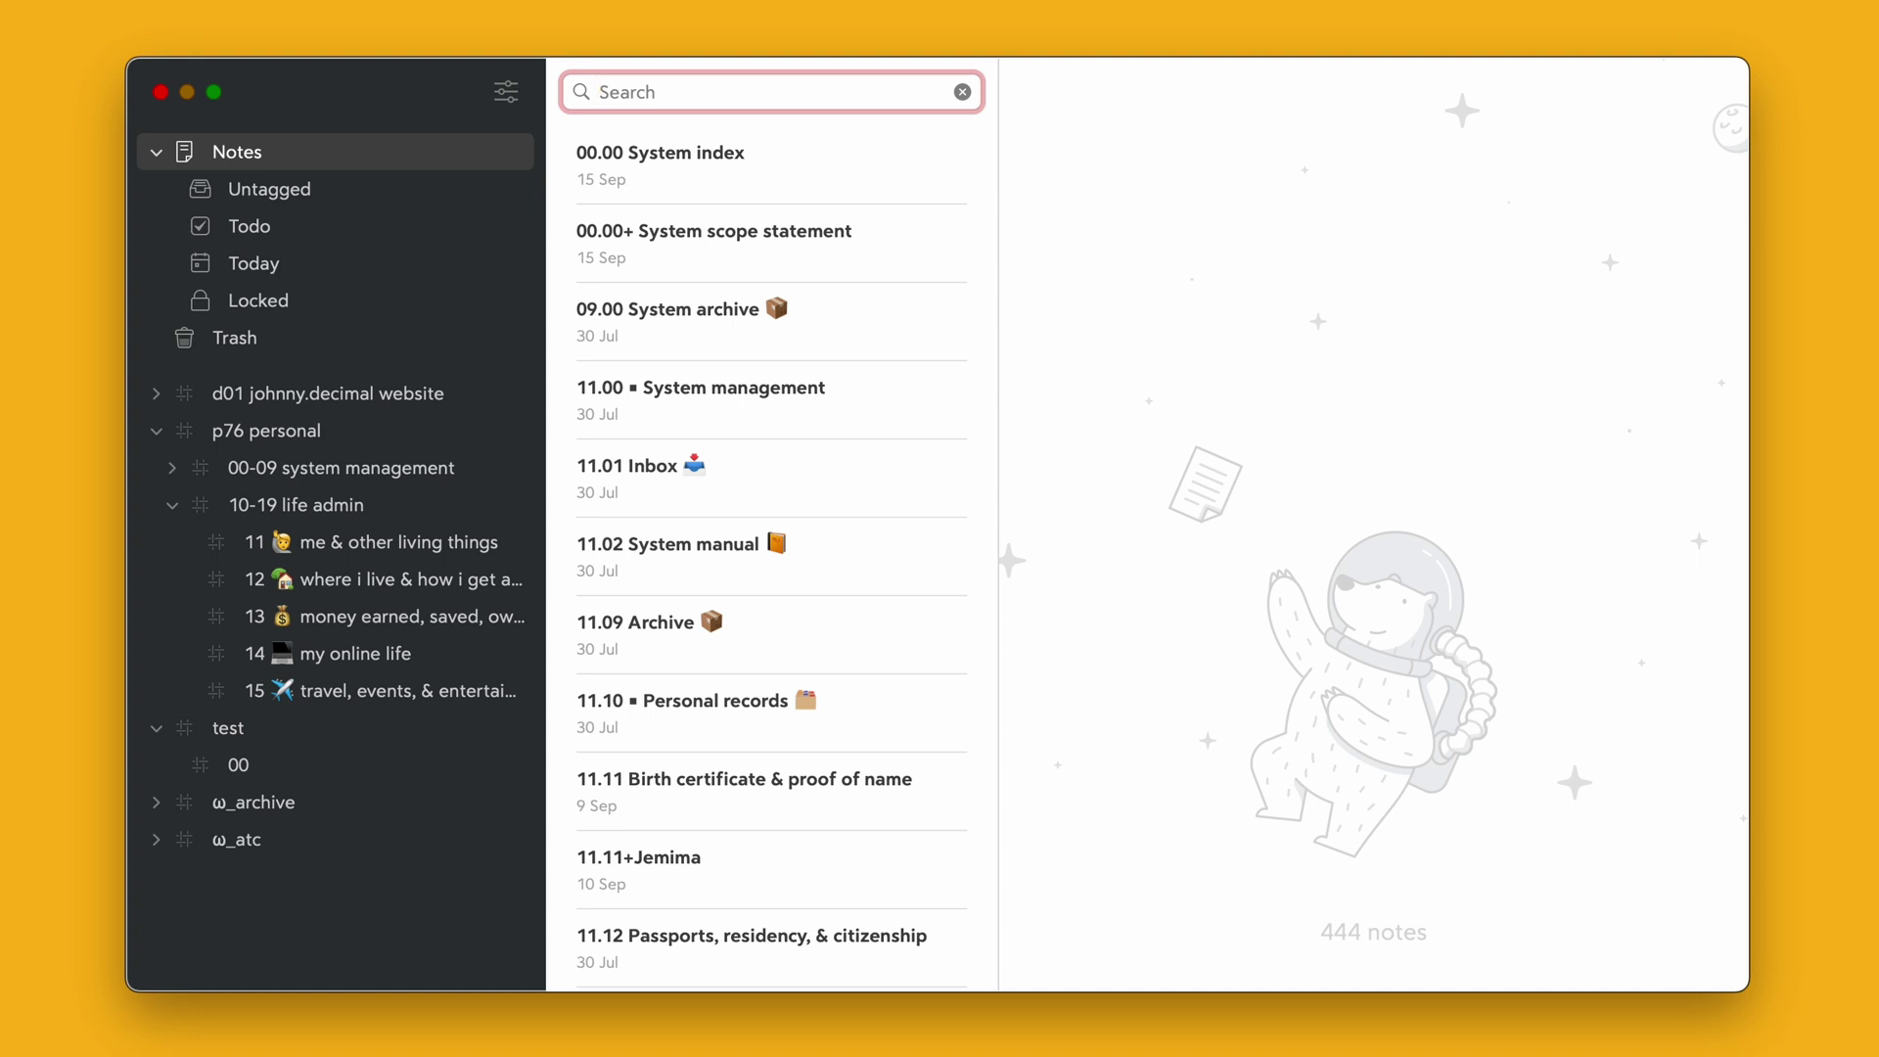
{"action": "type", "text": "water"}
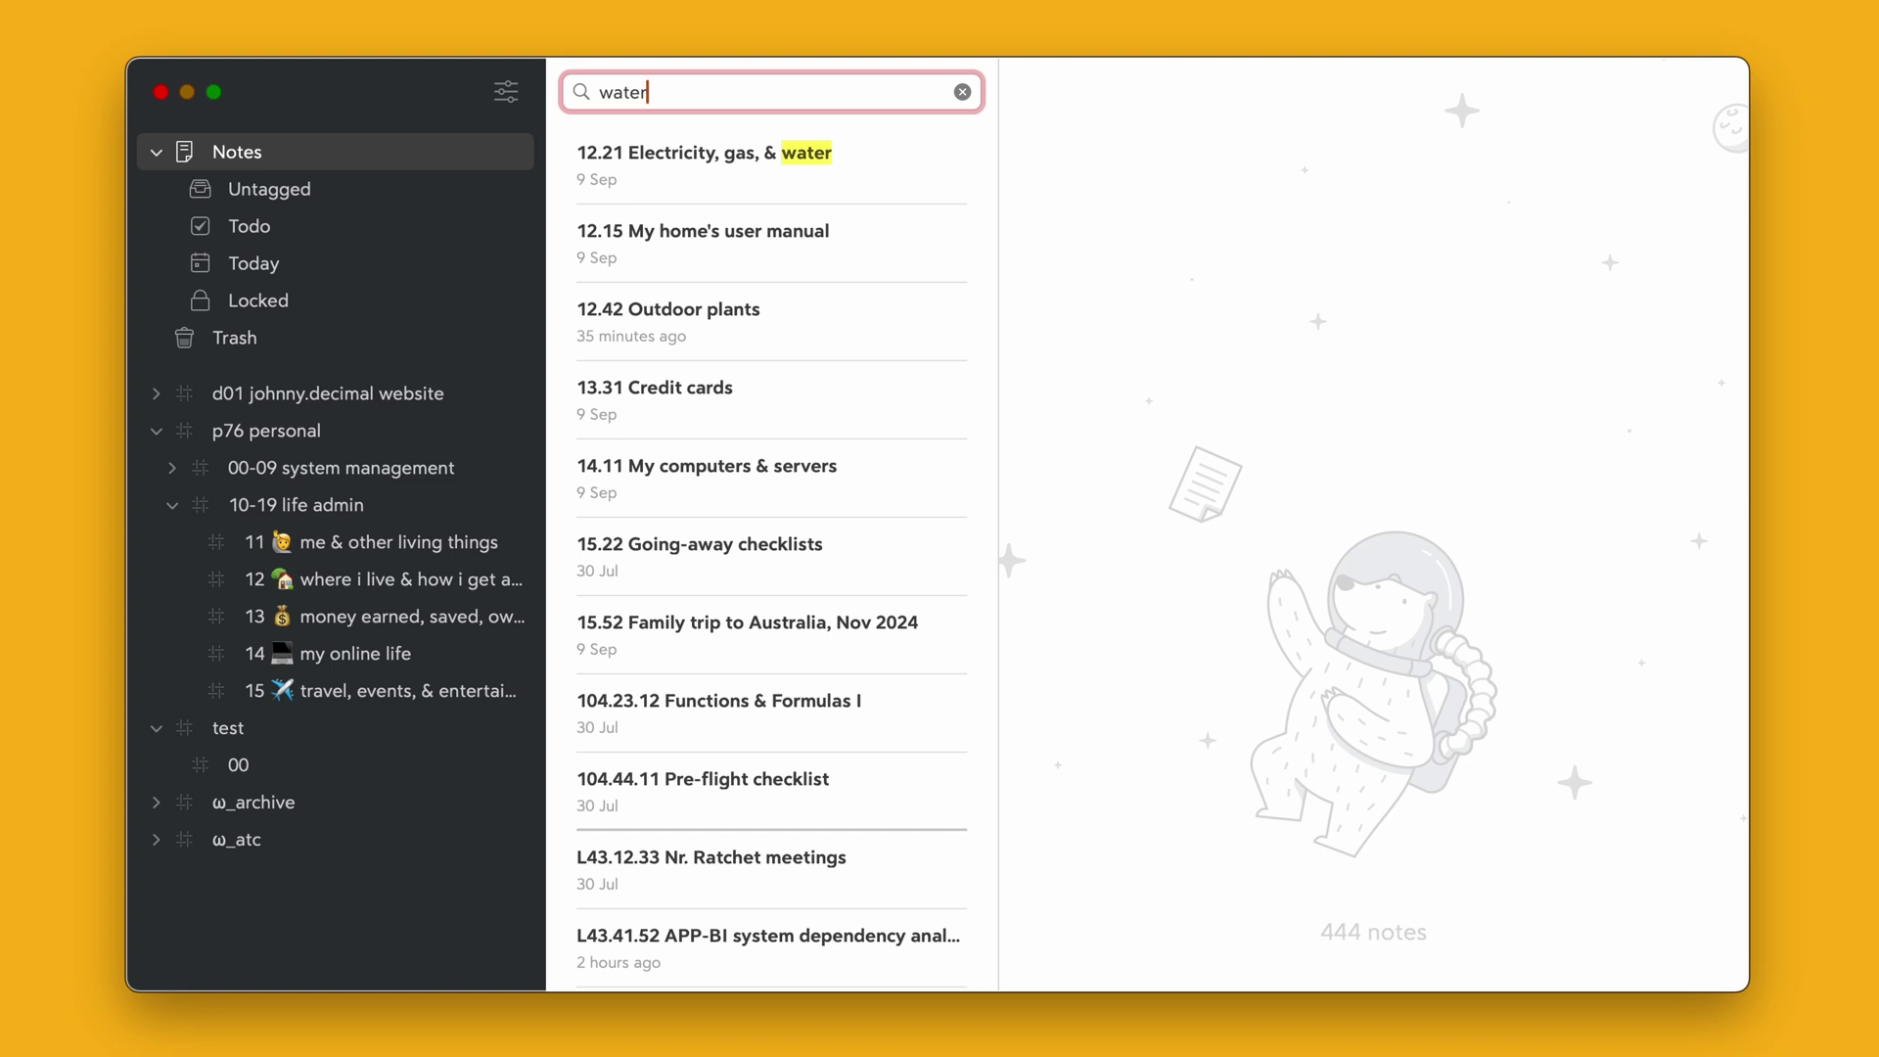
Preview the notes matching 'water', then return to the first match.
{"action": "key", "text": "Down"}
{"action": "key", "text": "Down"}
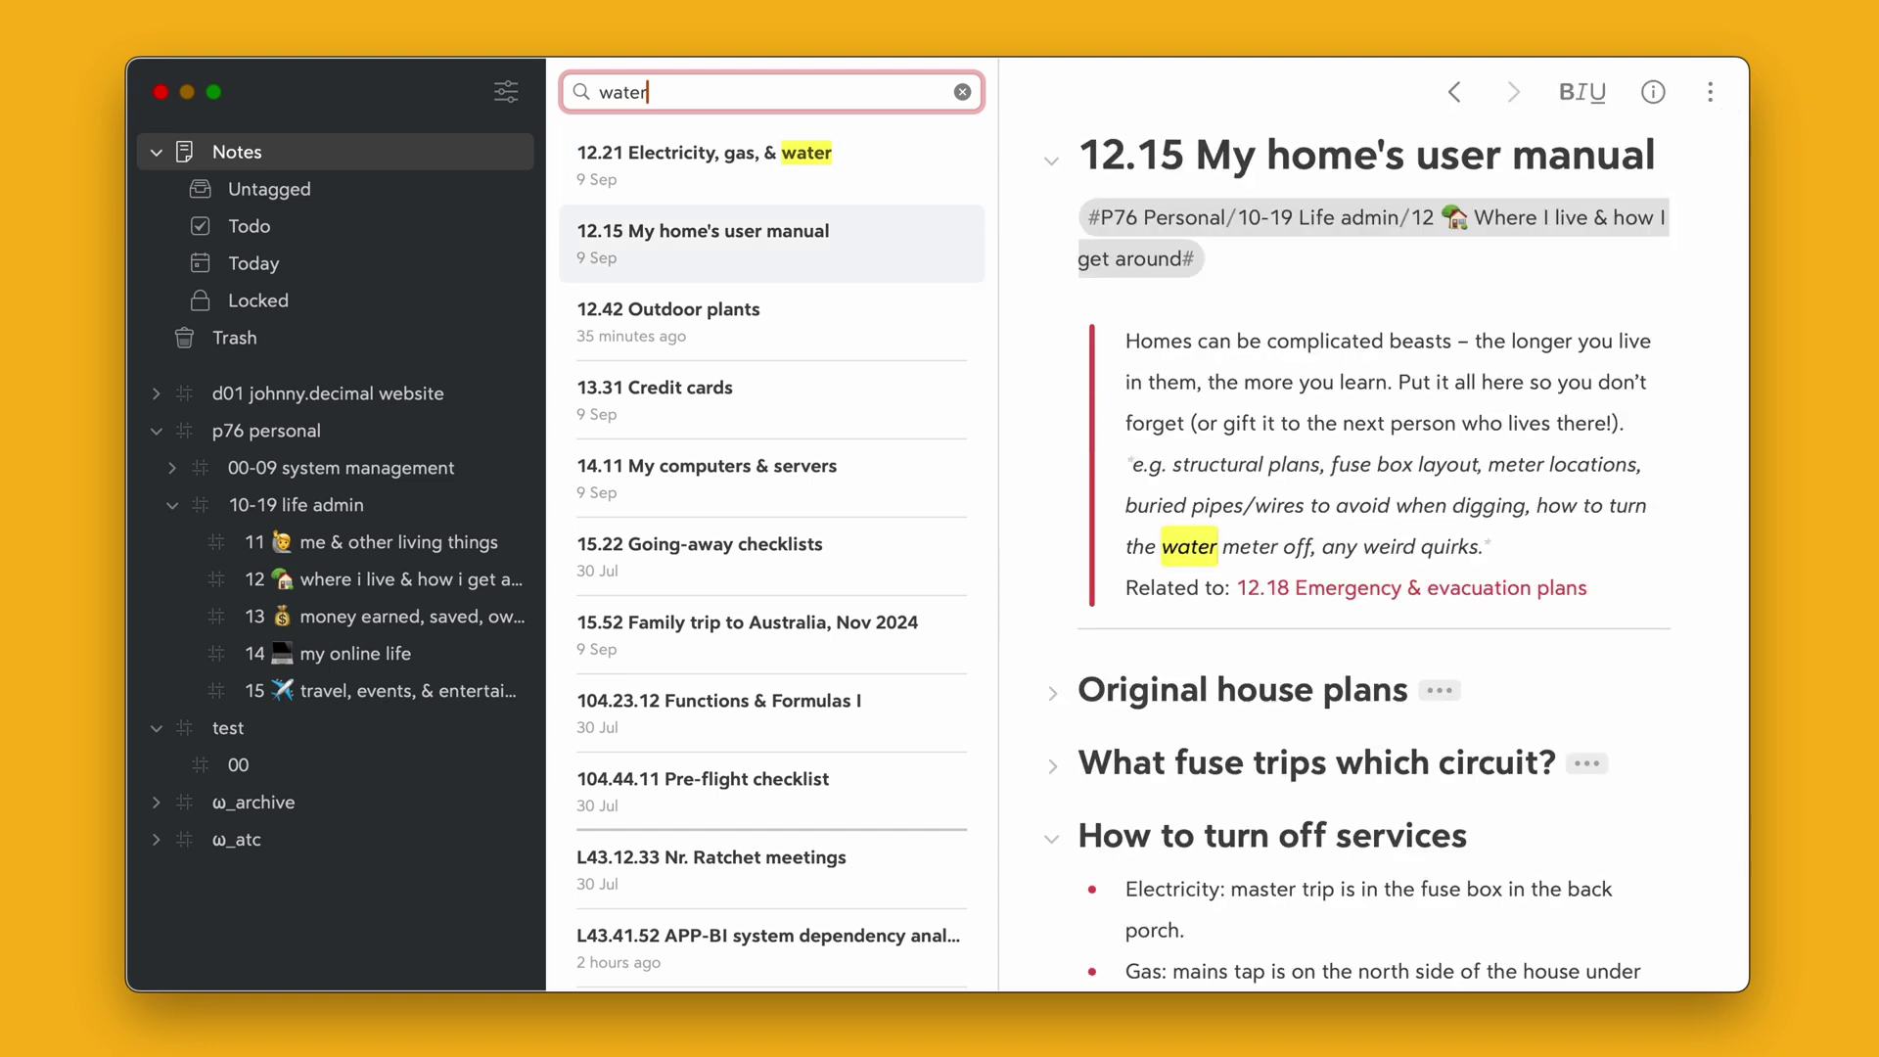
{"action": "key", "text": "Down"}
{"action": "key", "text": "Down"}
{"action": "key", "text": "Down"}
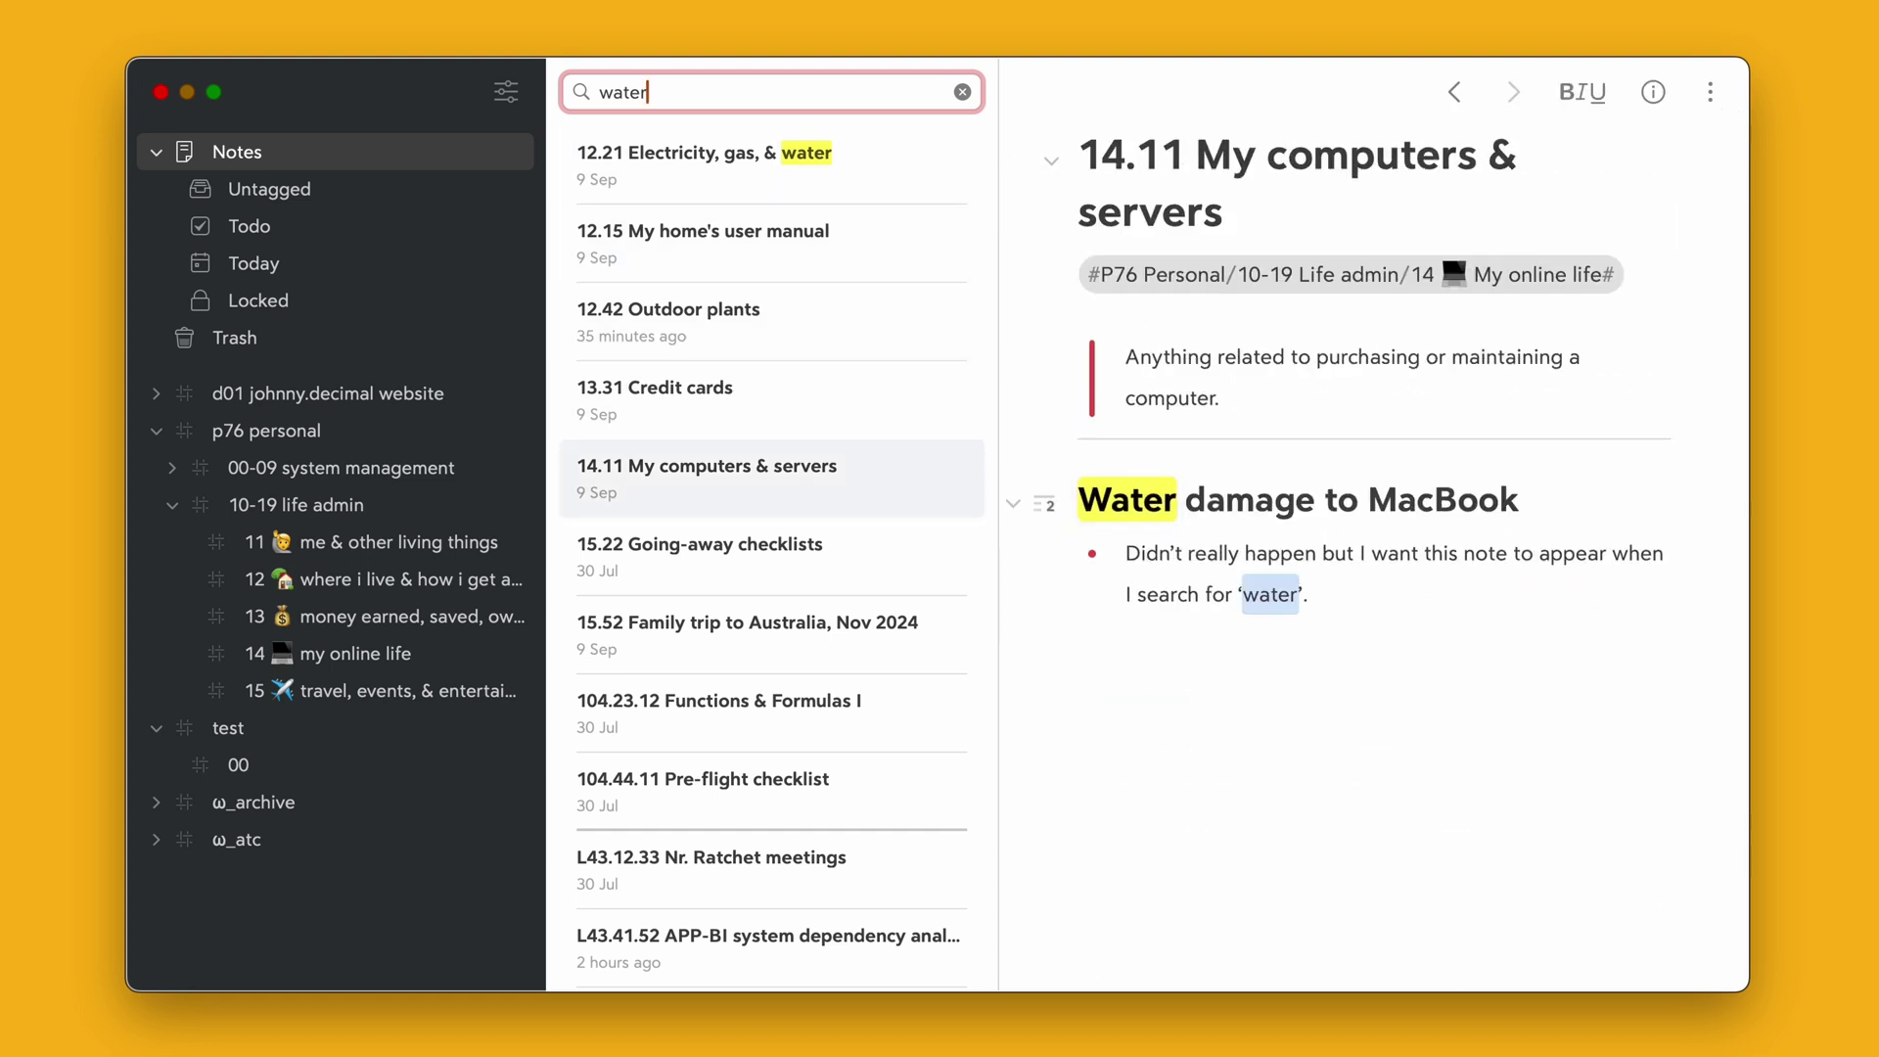
{"action": "key", "text": "Up"}
{"action": "key", "text": "Up"}
{"action": "key", "text": "Up"}
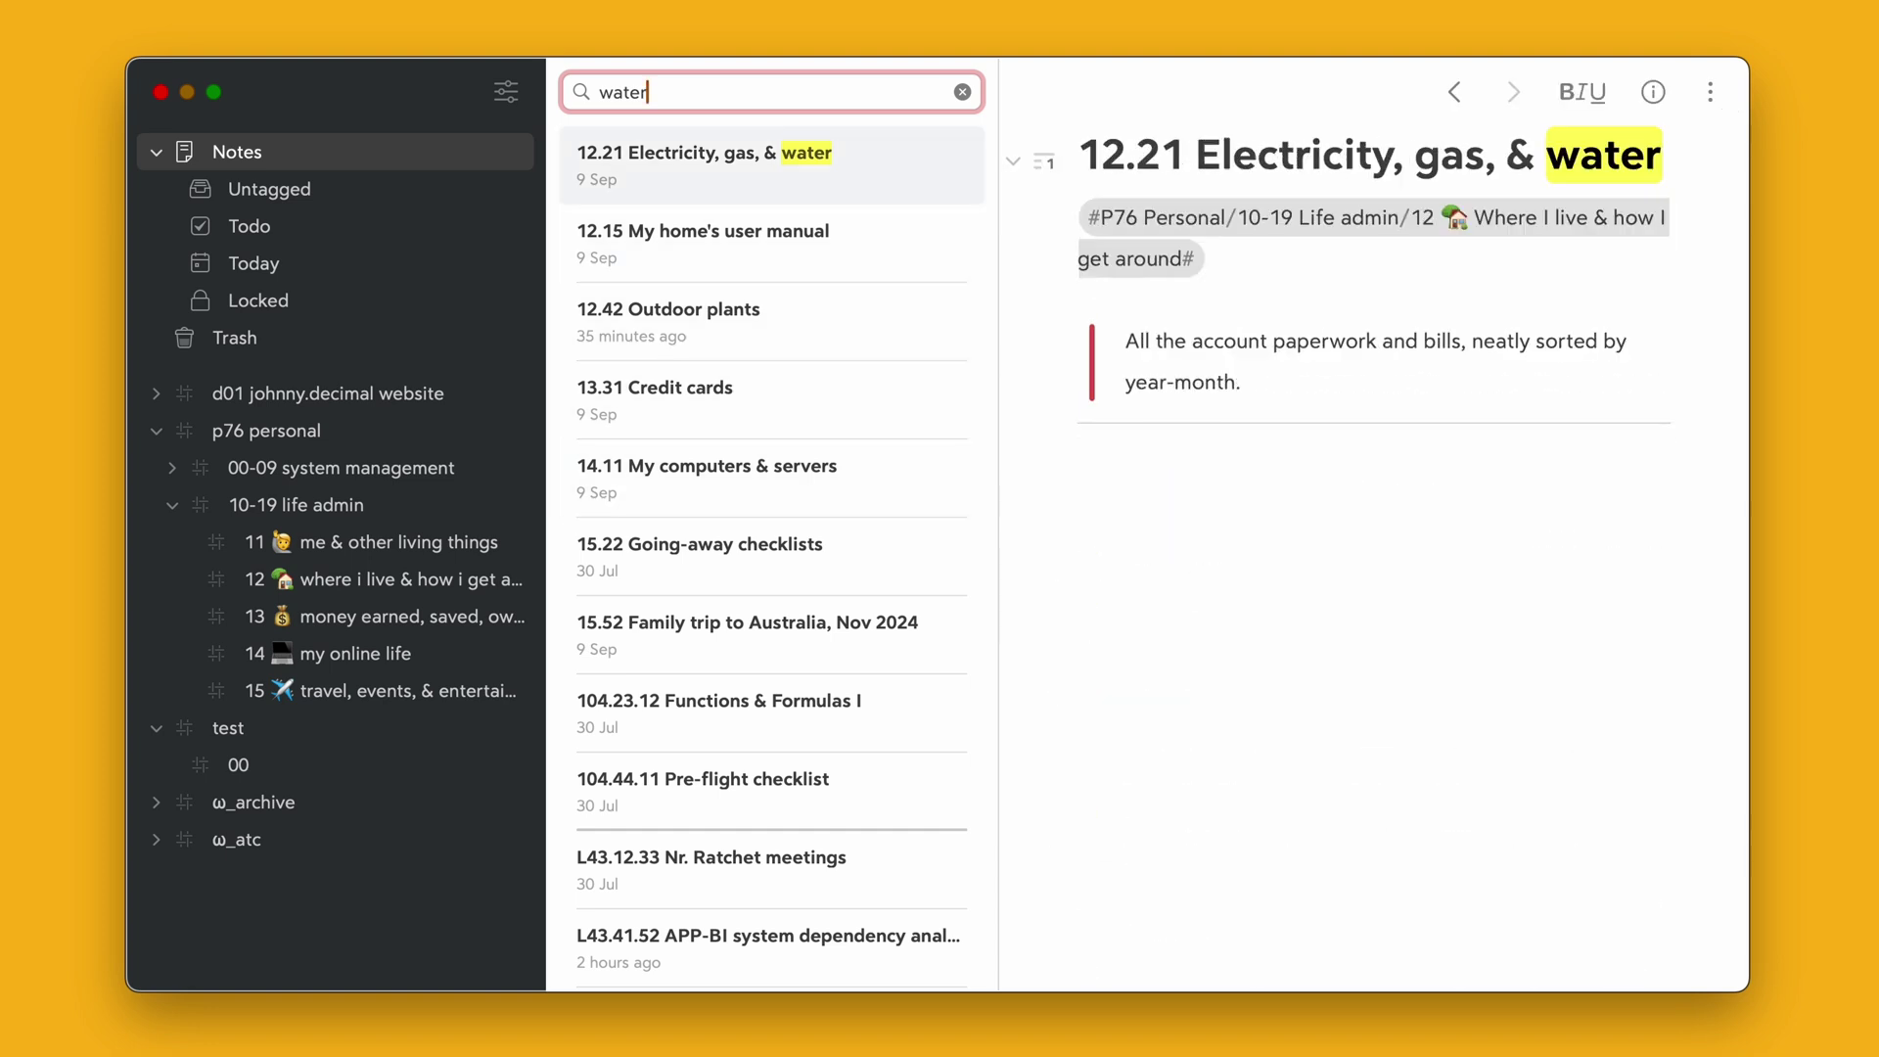
{"action": "type", "text": "ing"}
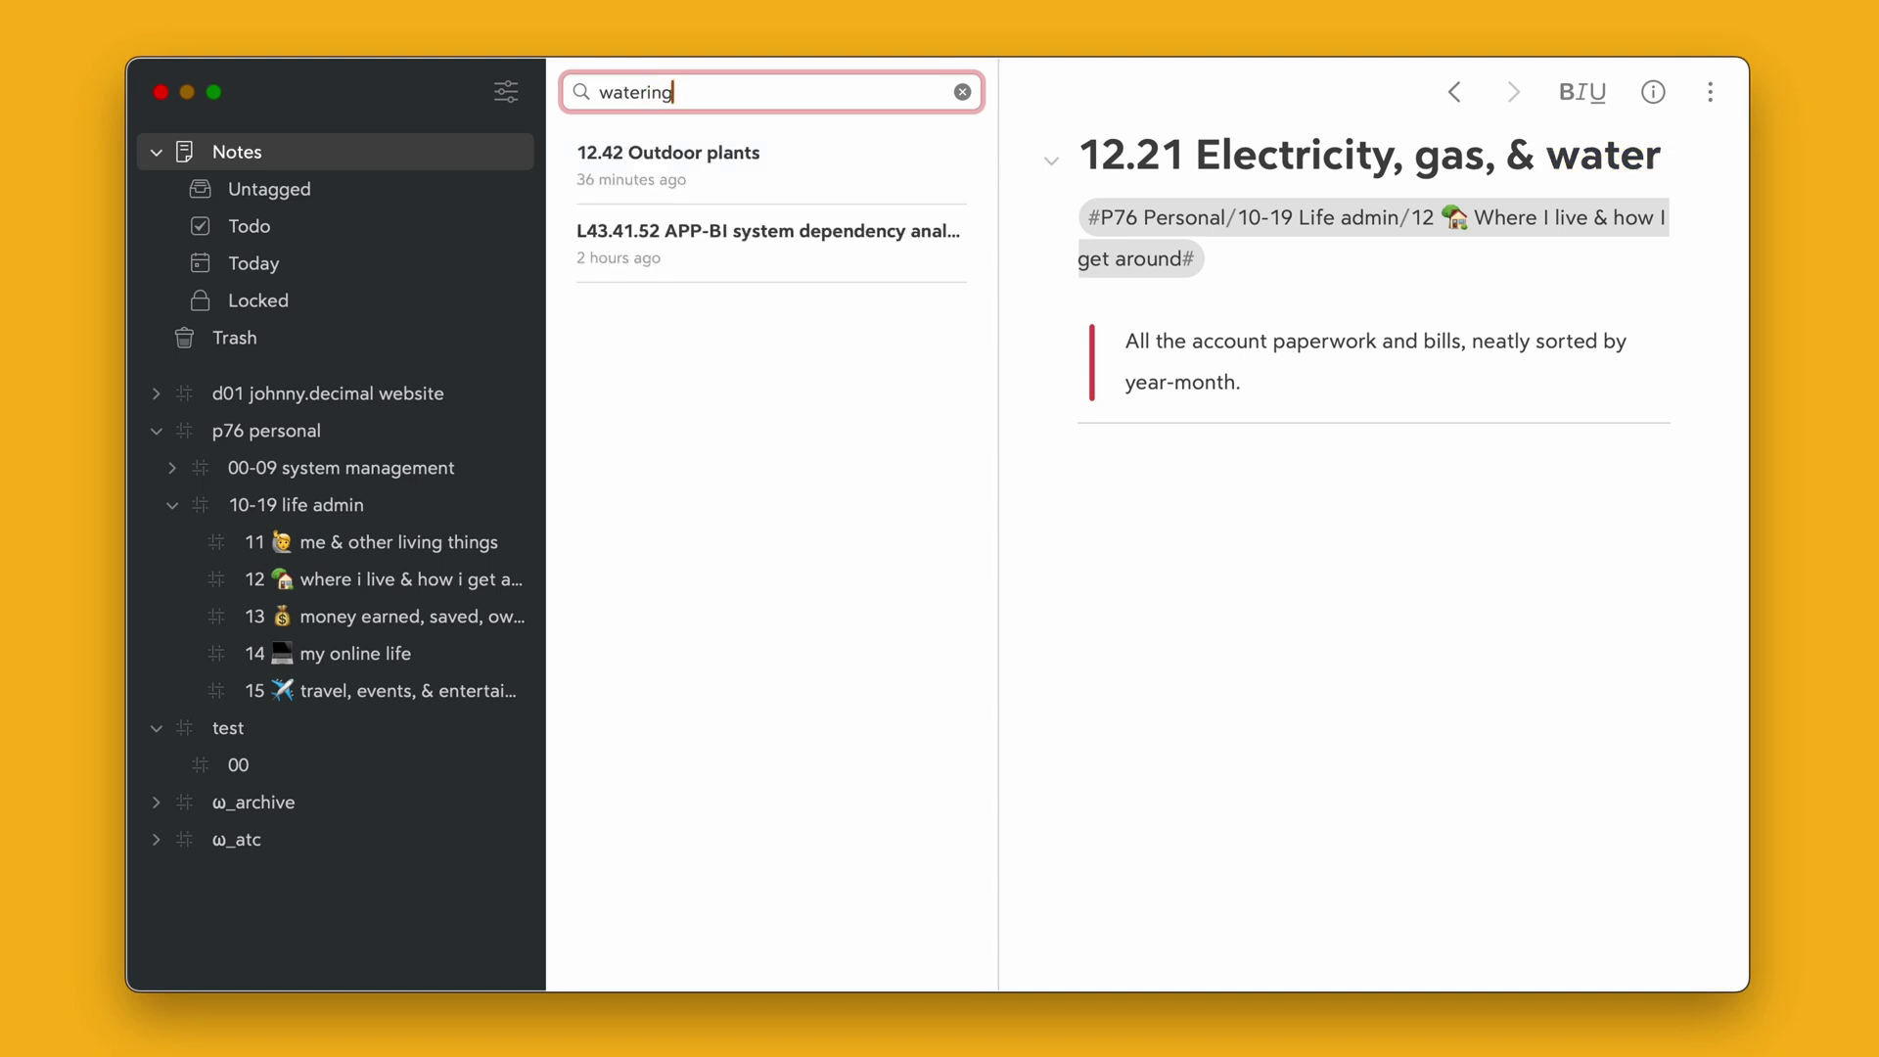
Preview the two 'watering' matches, including 12.42 Outdoor plants, then shorten the search to 'water'.
{"action": "key", "text": "Down"}
{"action": "key", "text": "Down"}
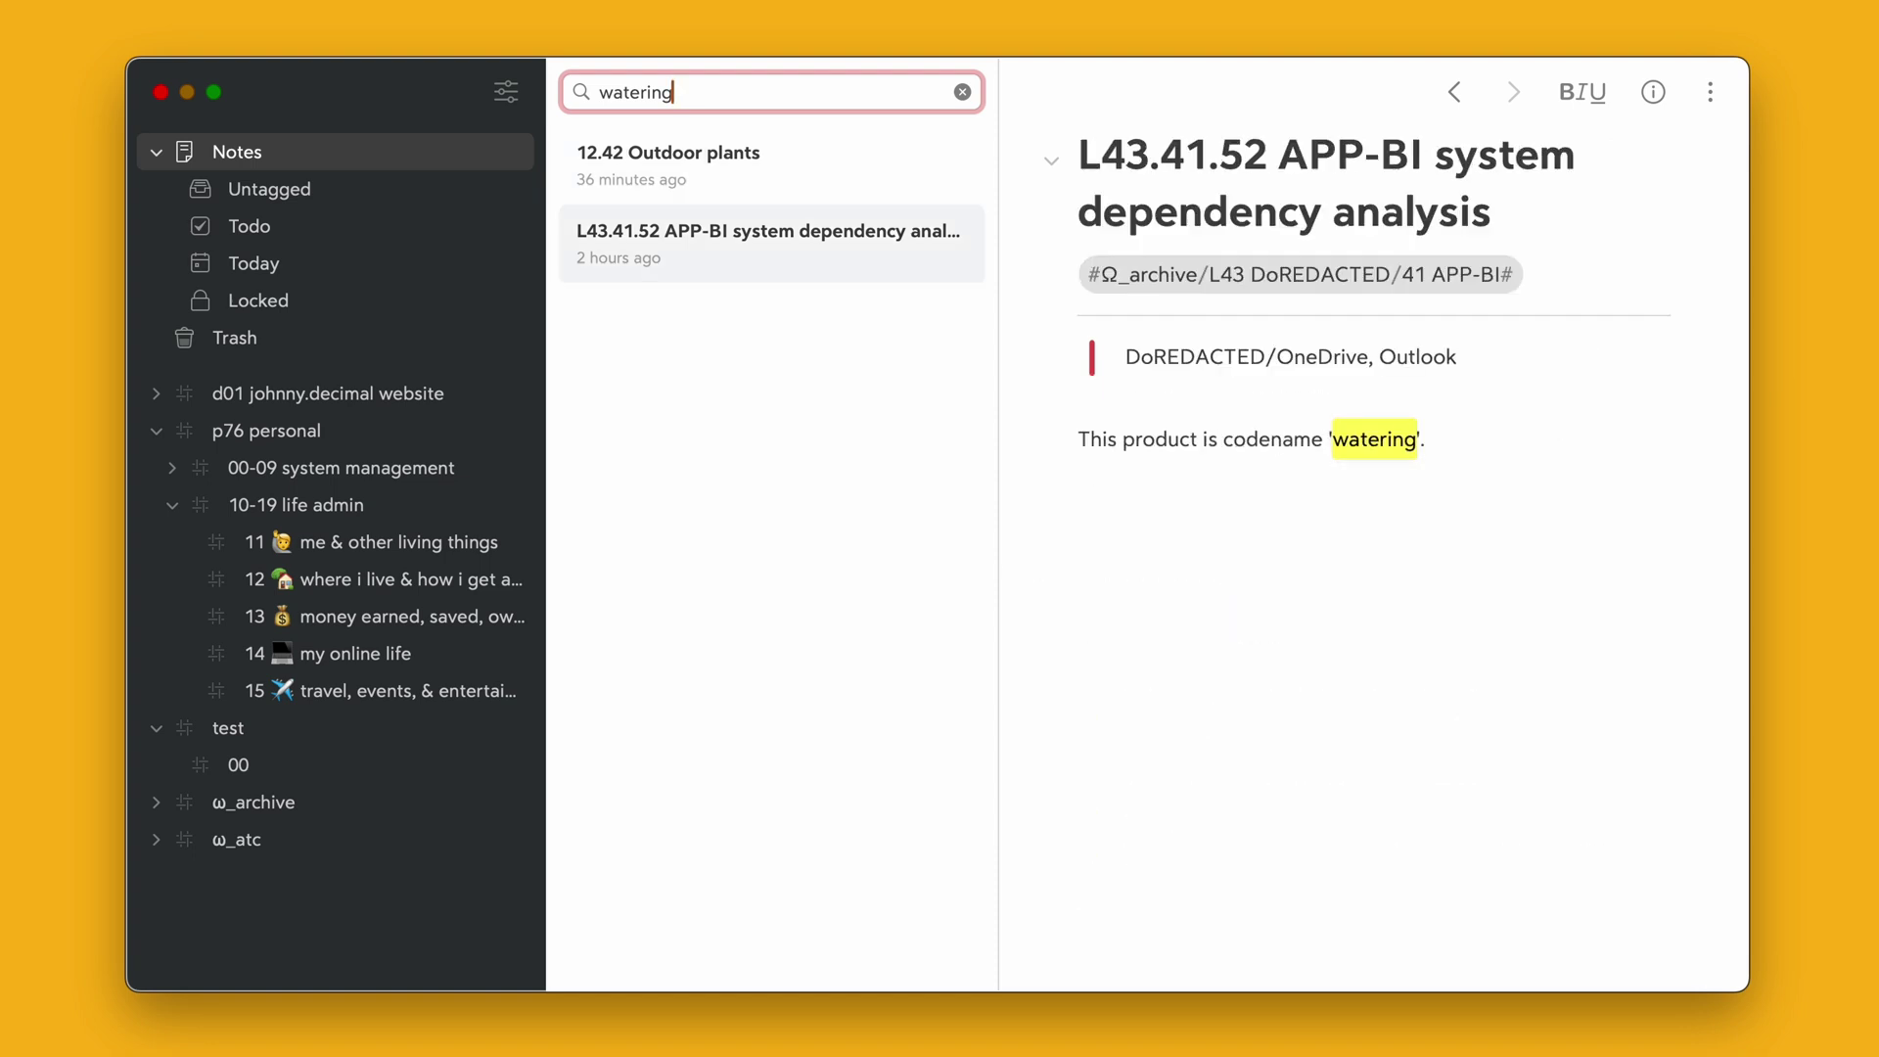
{"action": "key", "text": "Up"}
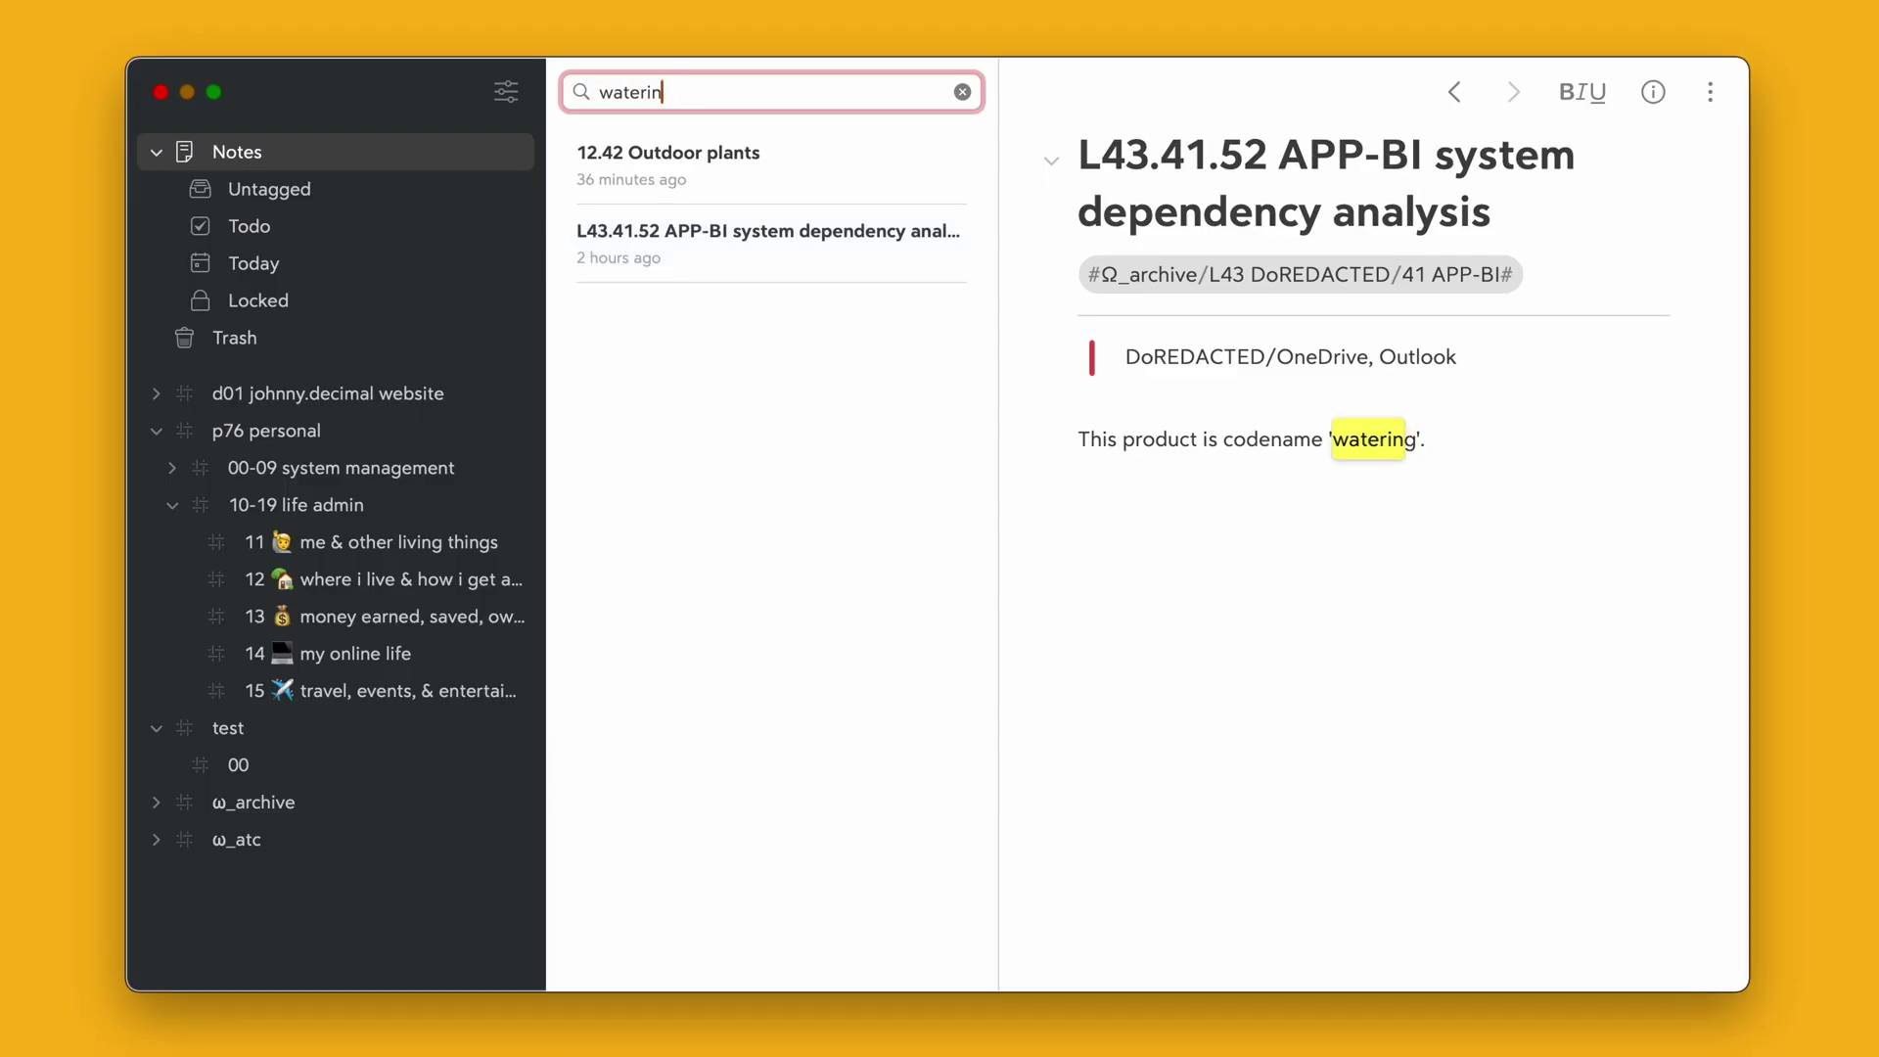
{"action": "key", "text": "BackSpace"}
{"action": "key", "text": "BackSpace"}
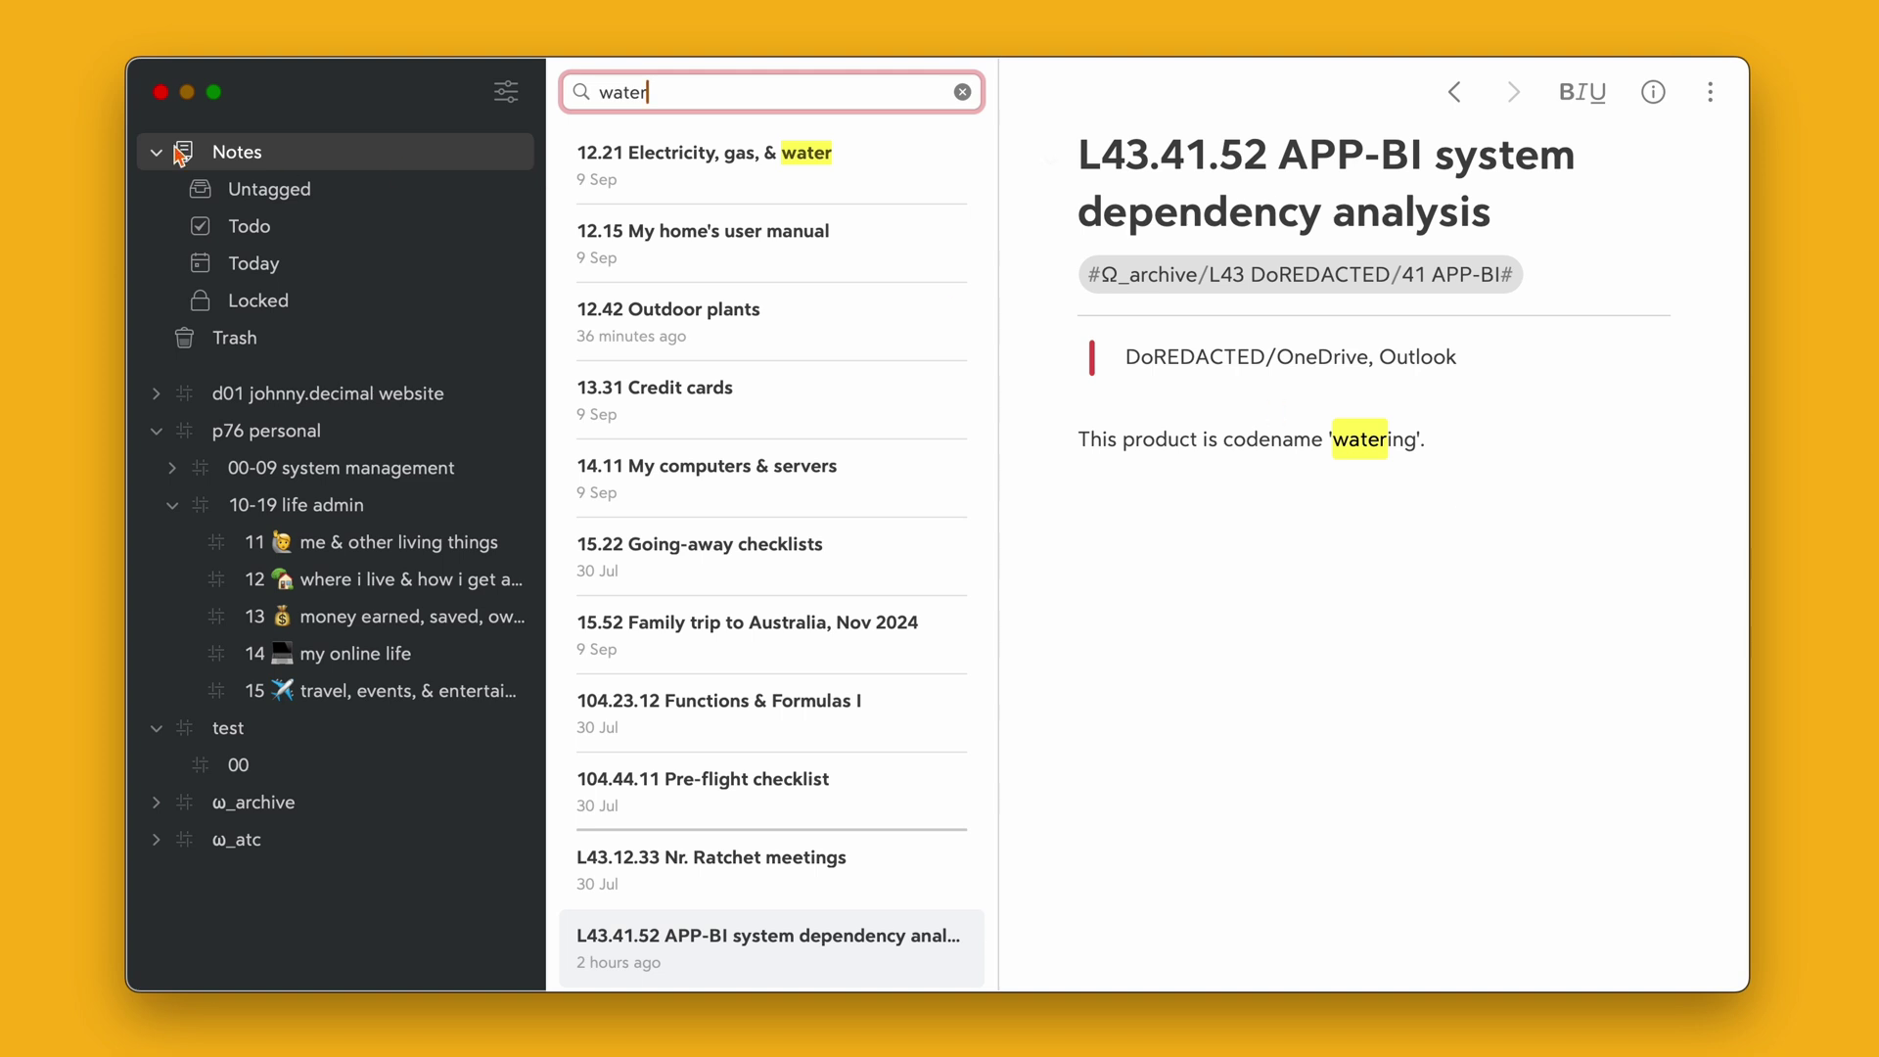
Search 'water' within the 10-19 life admin tag and preview matches down to 12.42 Outdoor plants.
{"action": "left_click", "coordinate": [319, 509]}
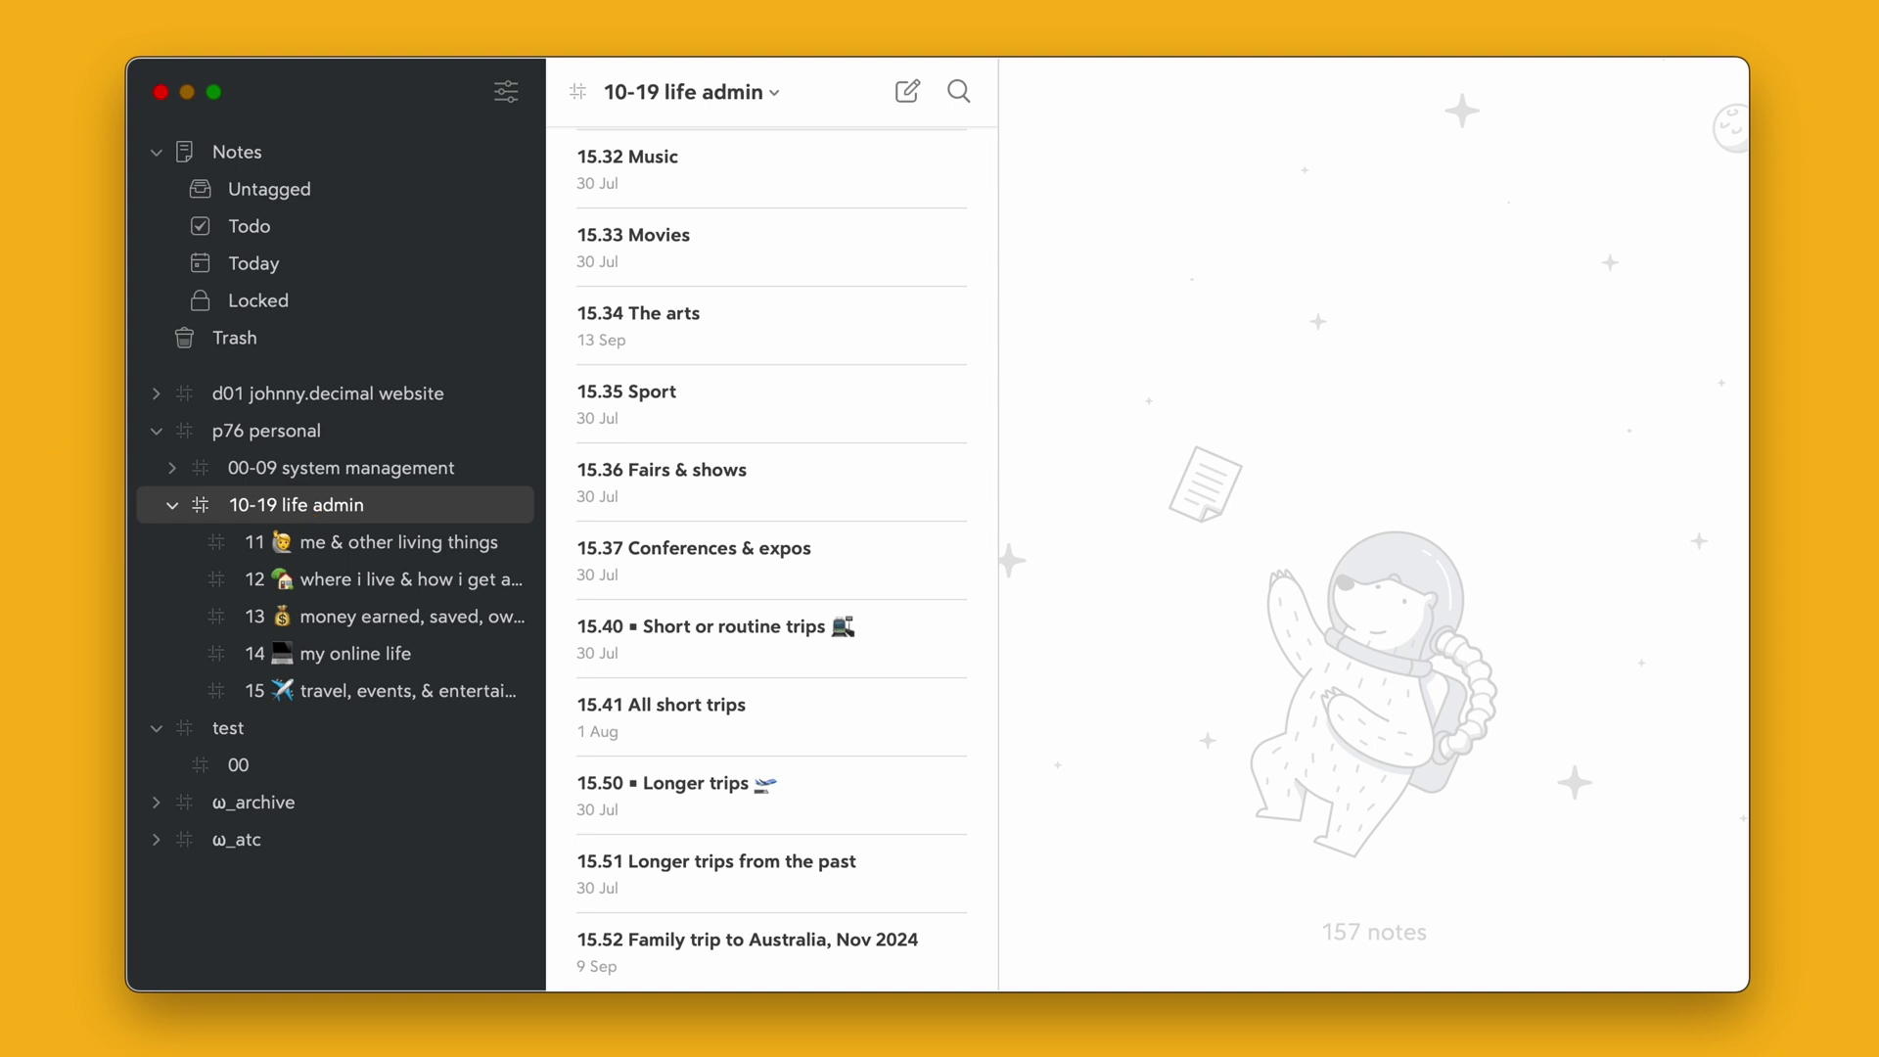
{"action": "key", "text": "super+f"}
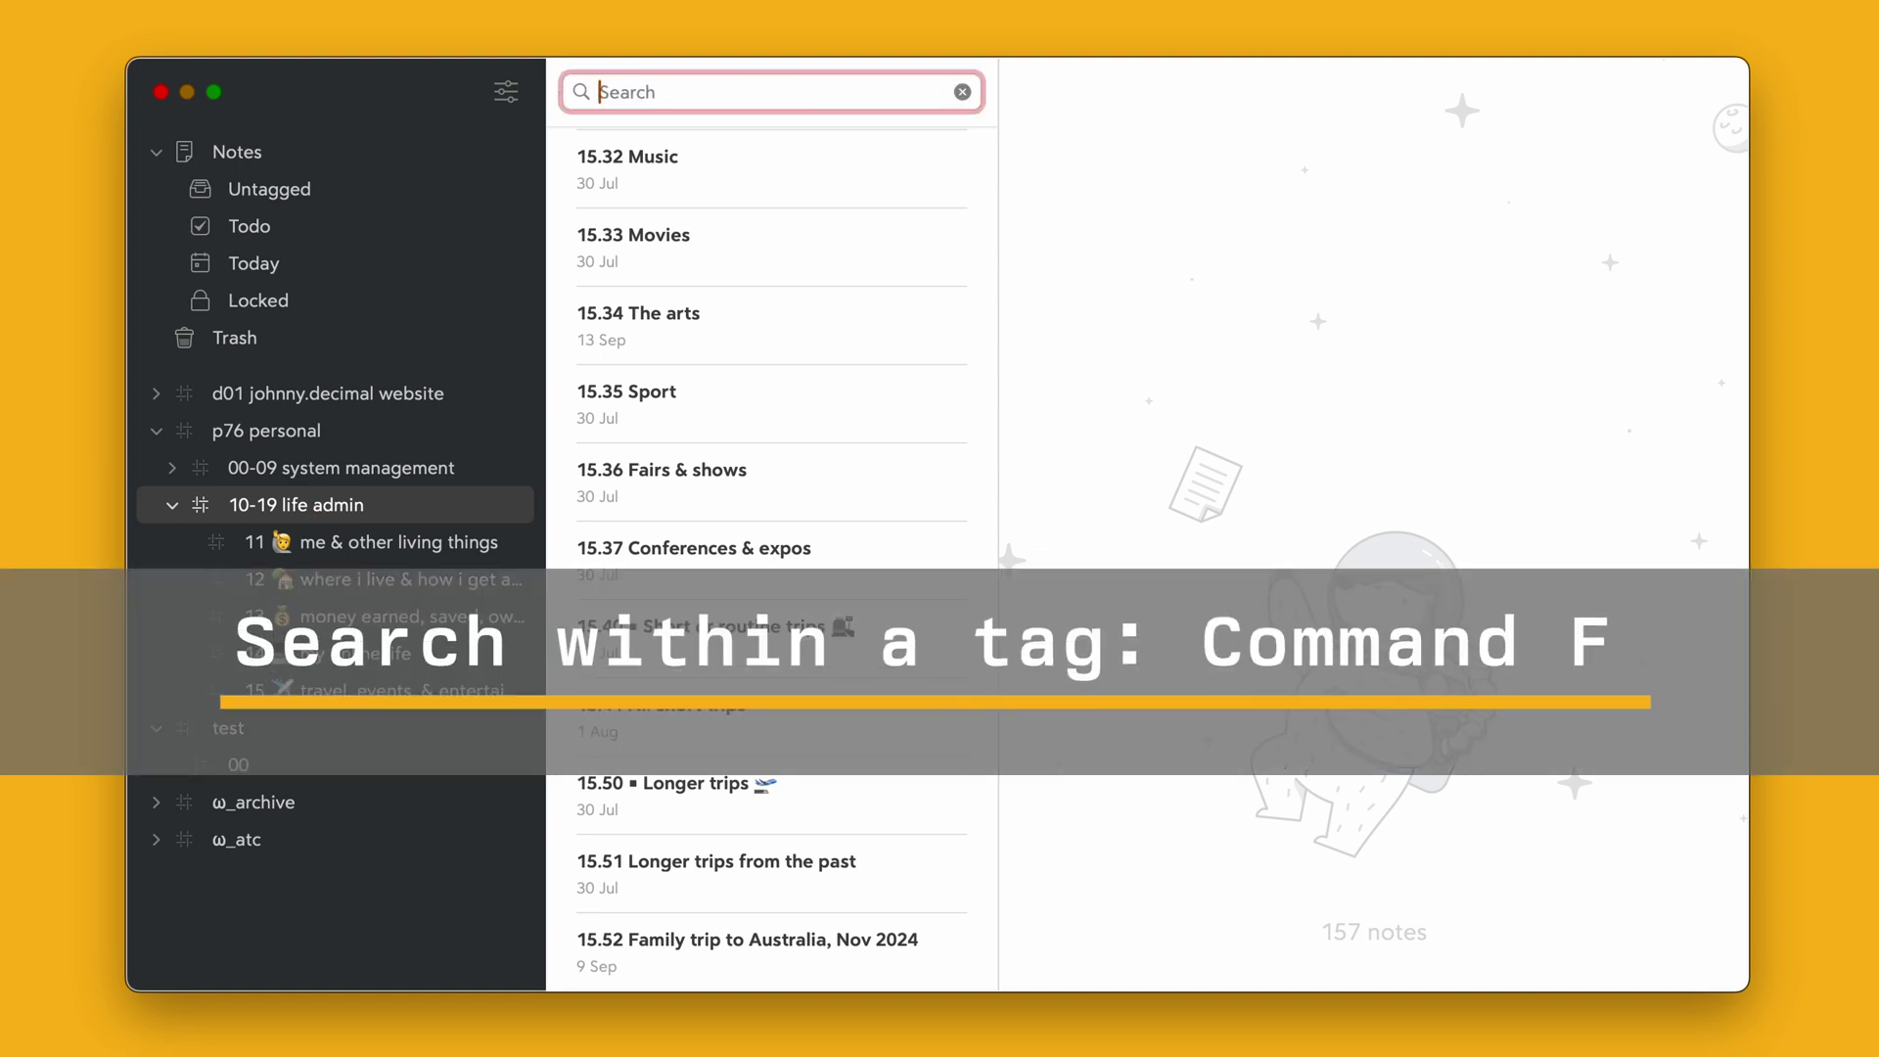
{"action": "type", "text": "water"}
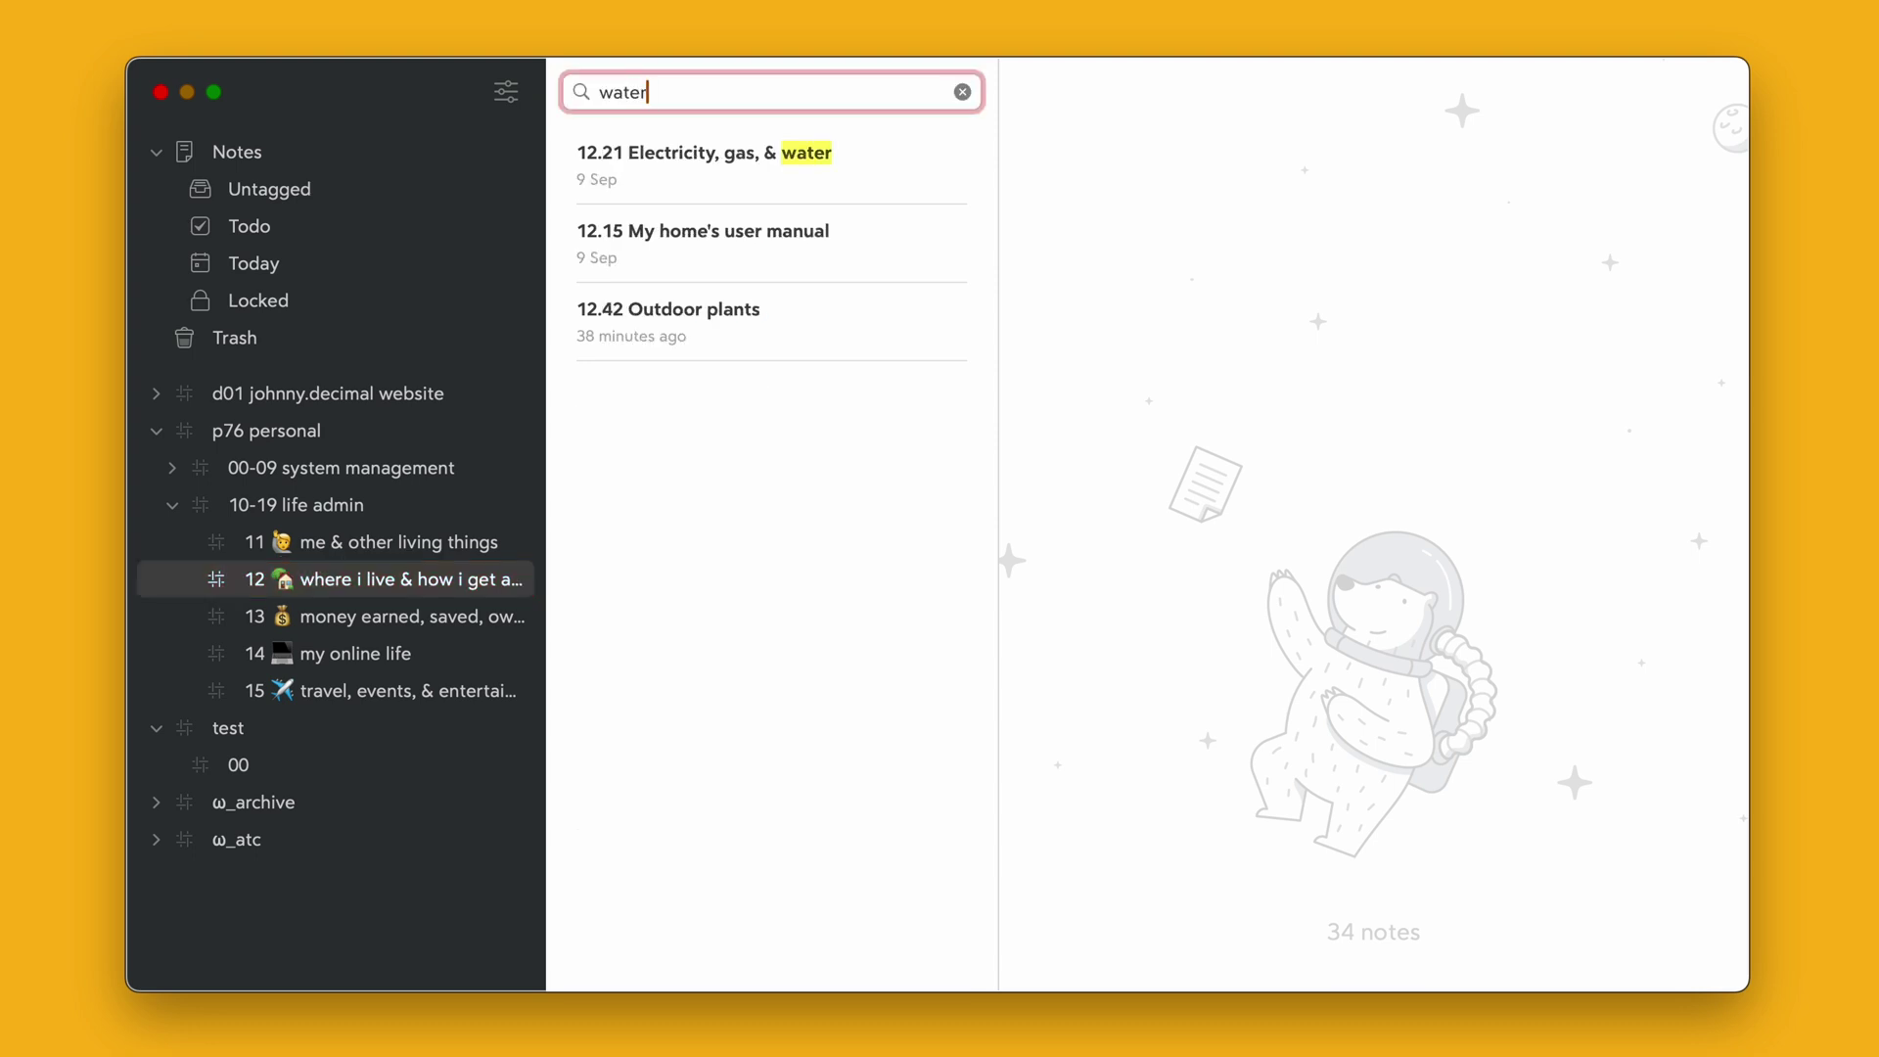
{"action": "key", "text": "Down"}
{"action": "key", "text": "Down"}
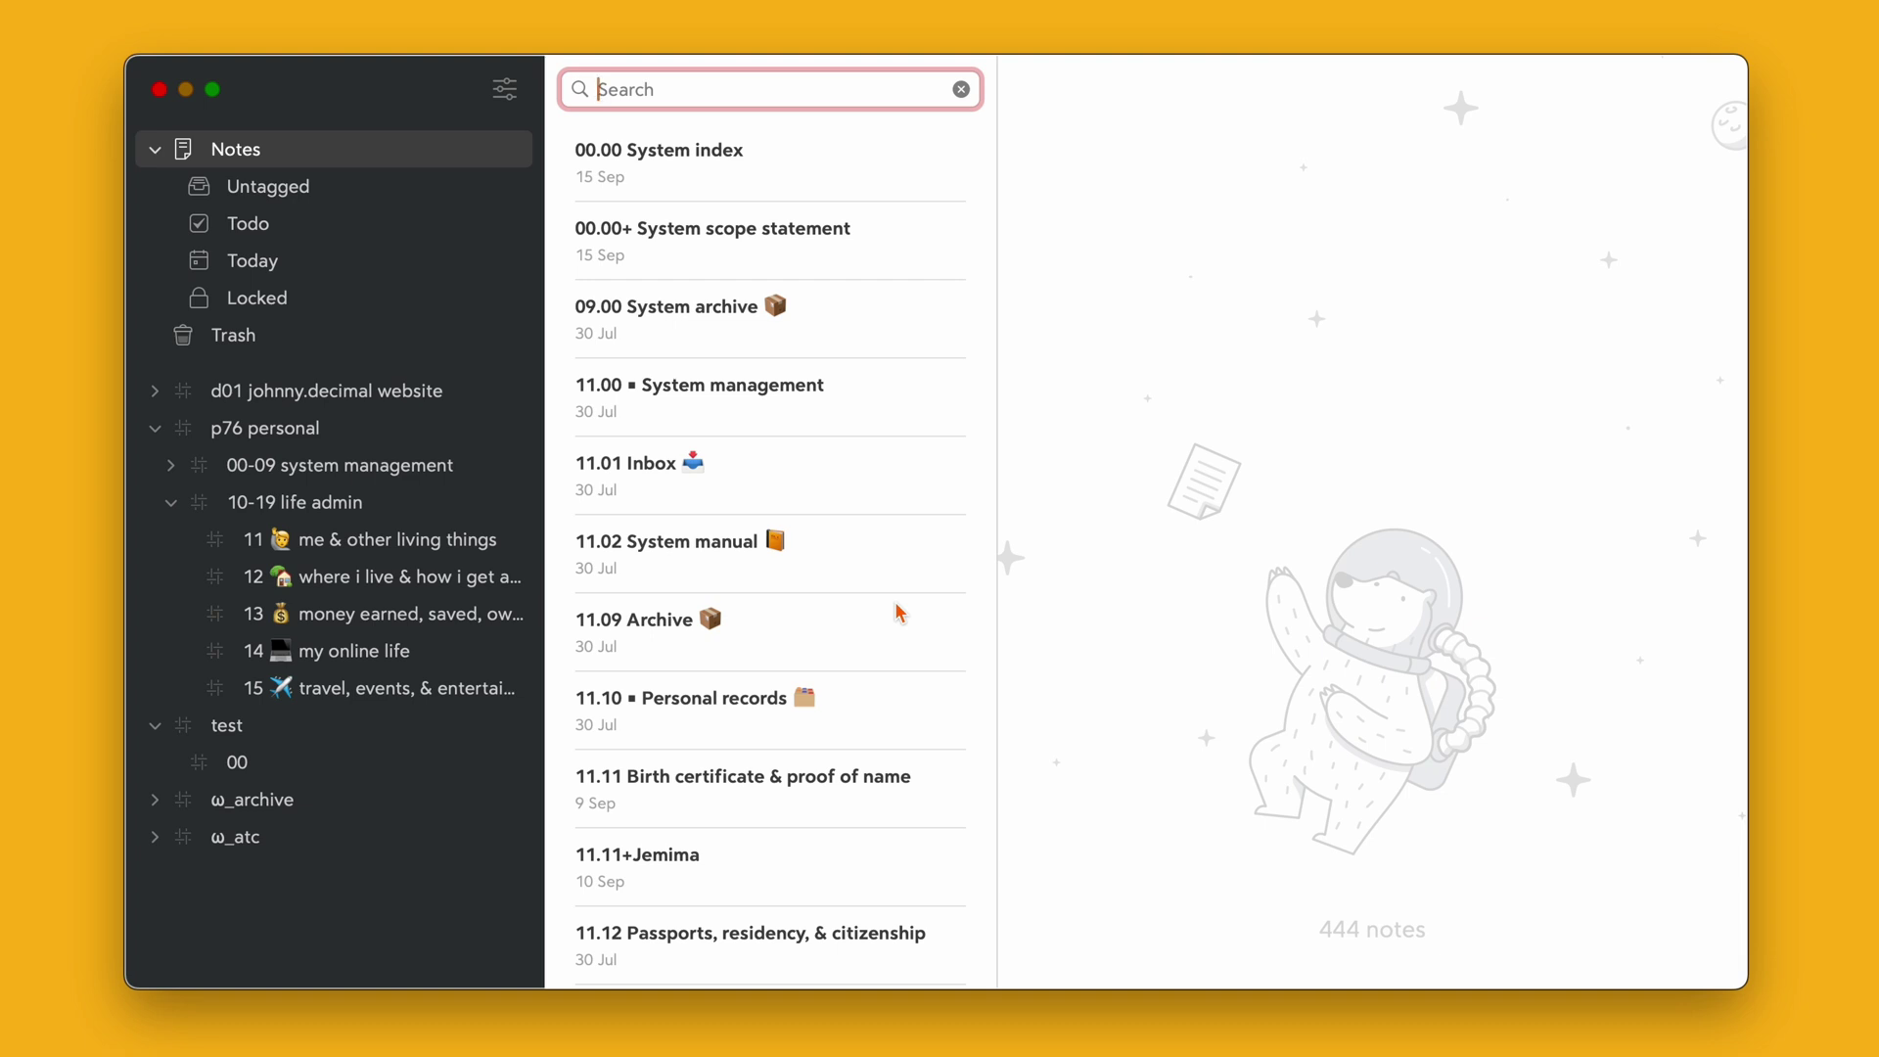
{"action": "type", "text": "12"}
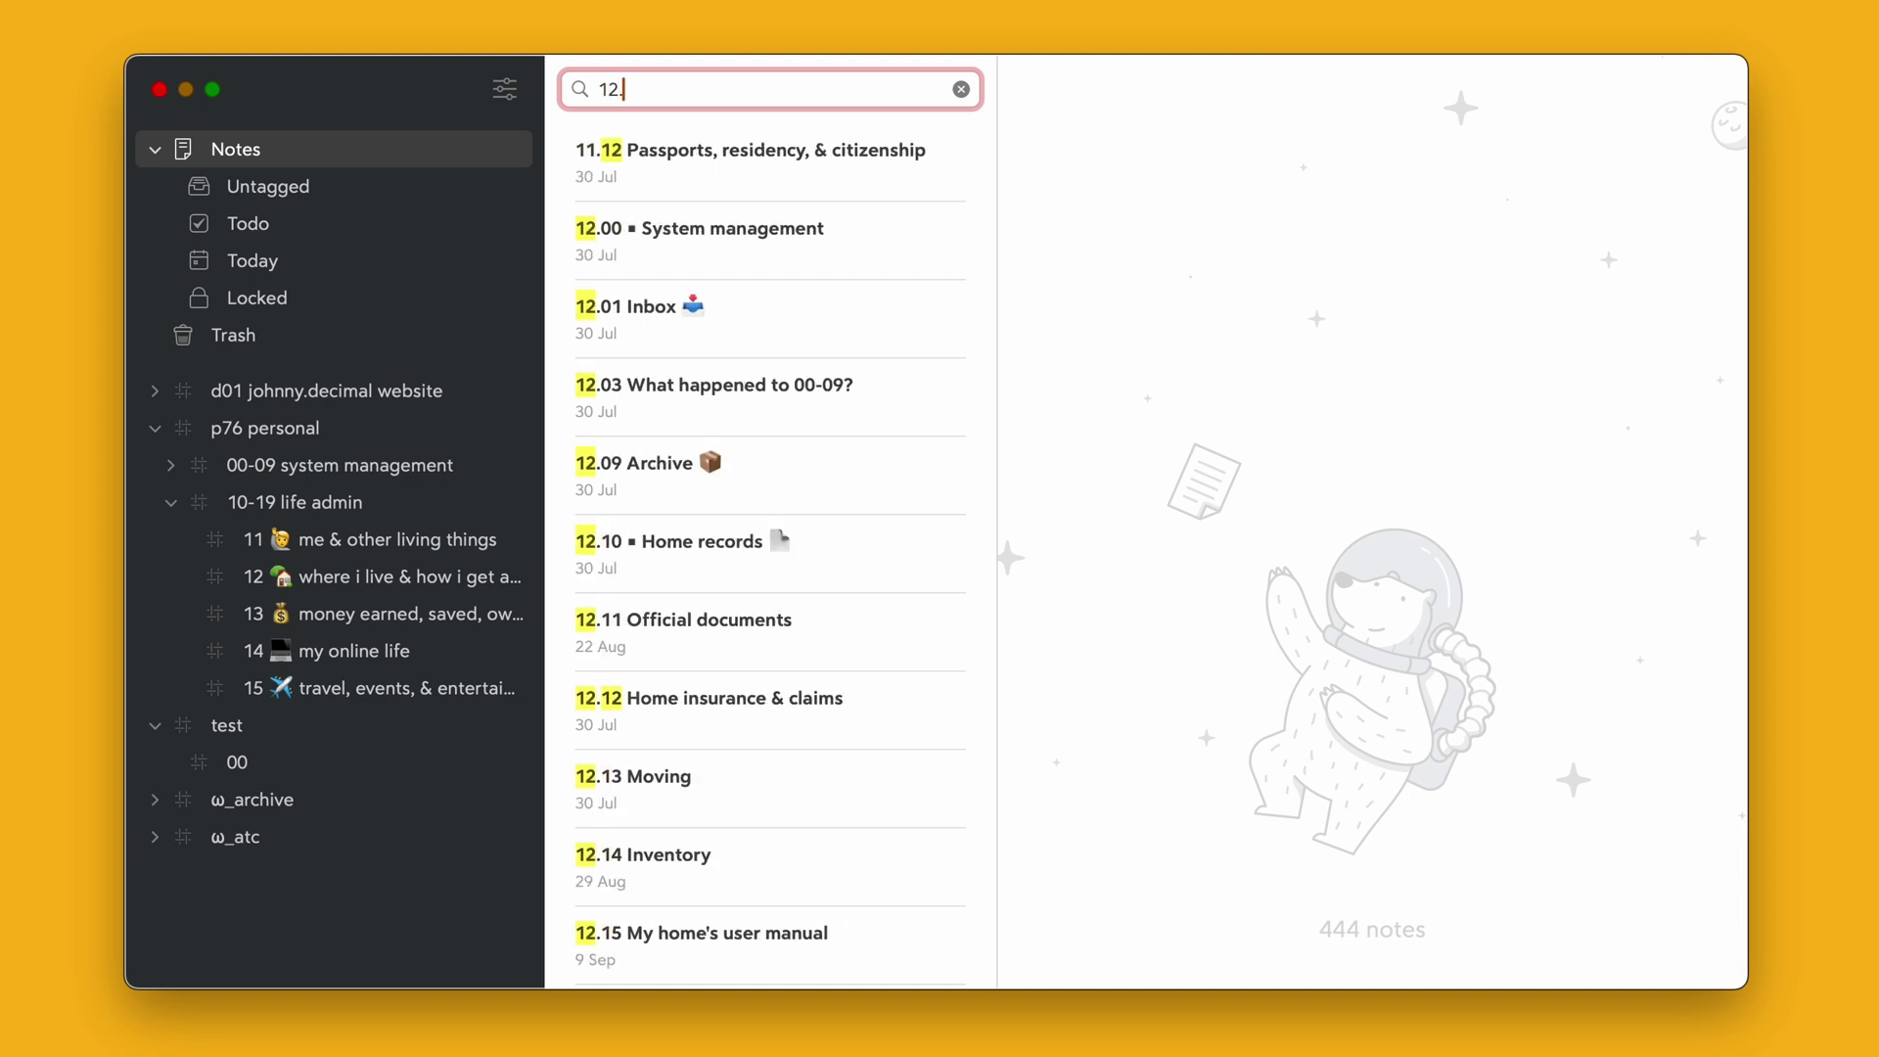
{"action": "type", "text": "."}
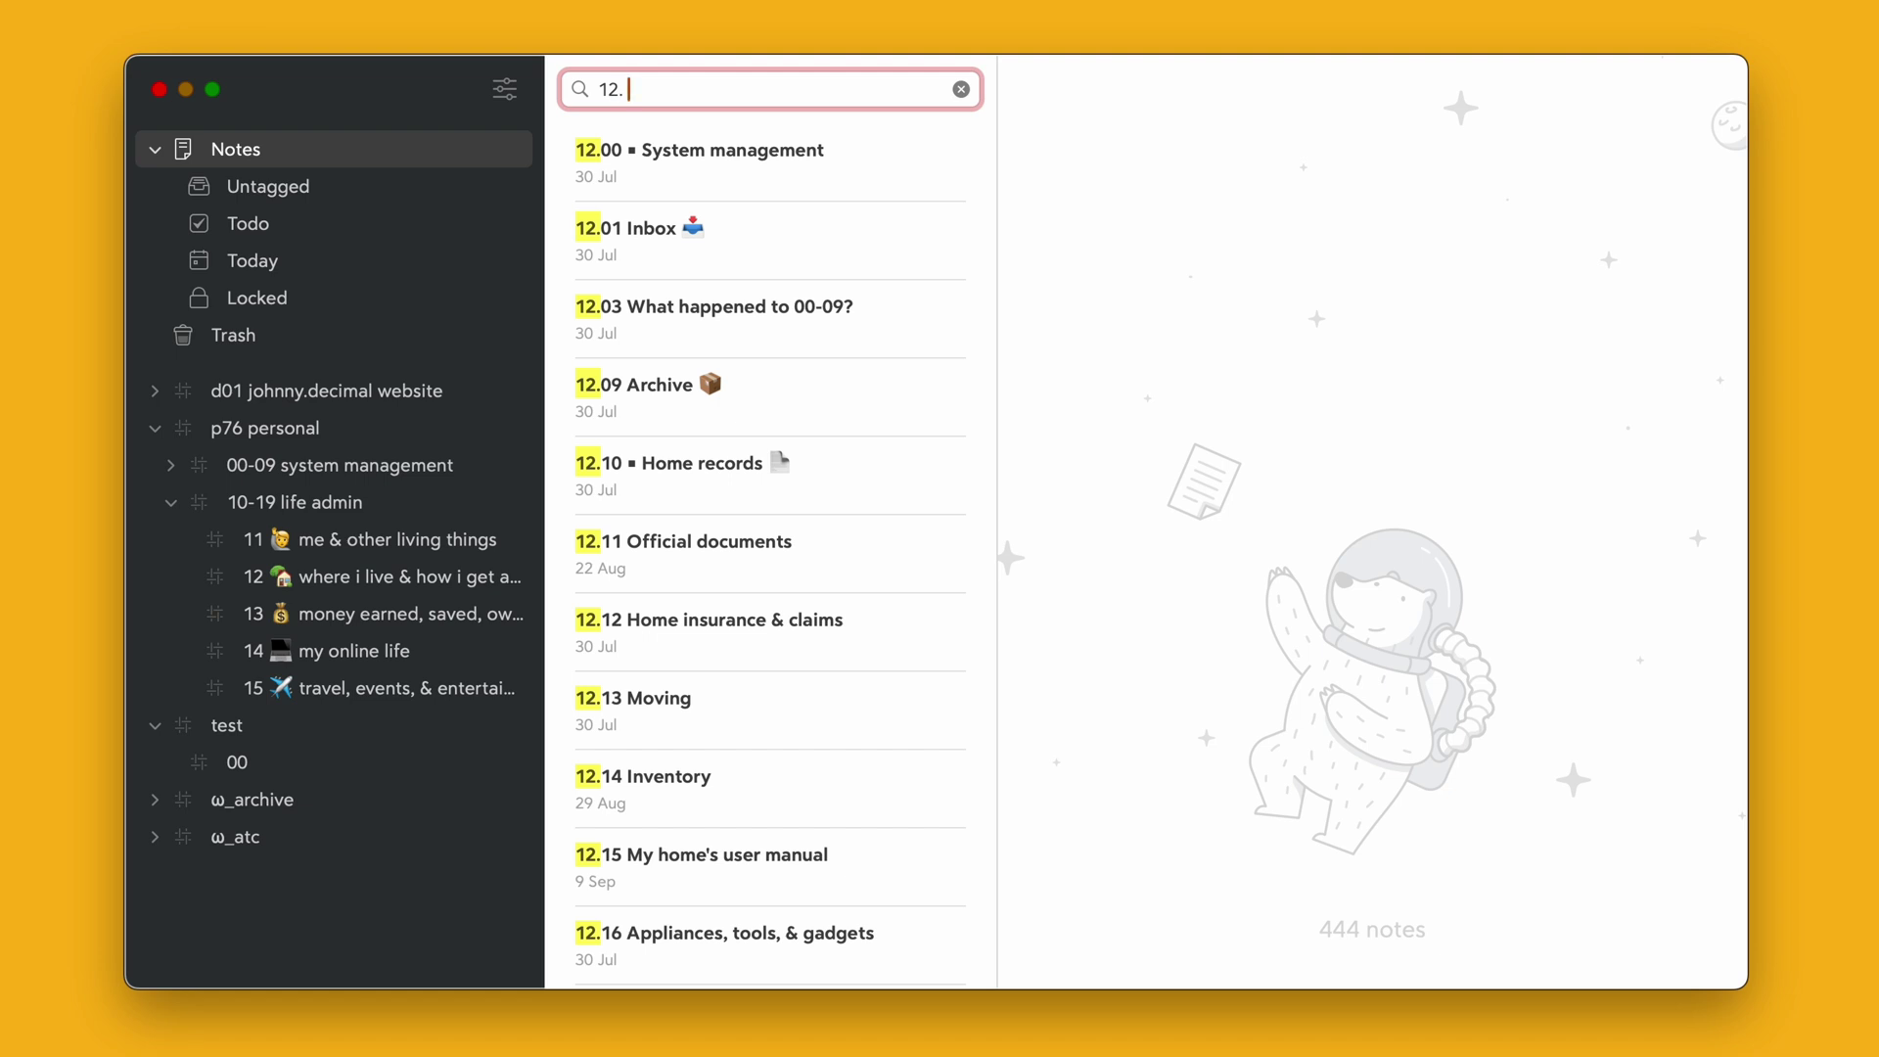
{"action": "type", "text": "wa"}
{"action": "type", "text": "ter"}
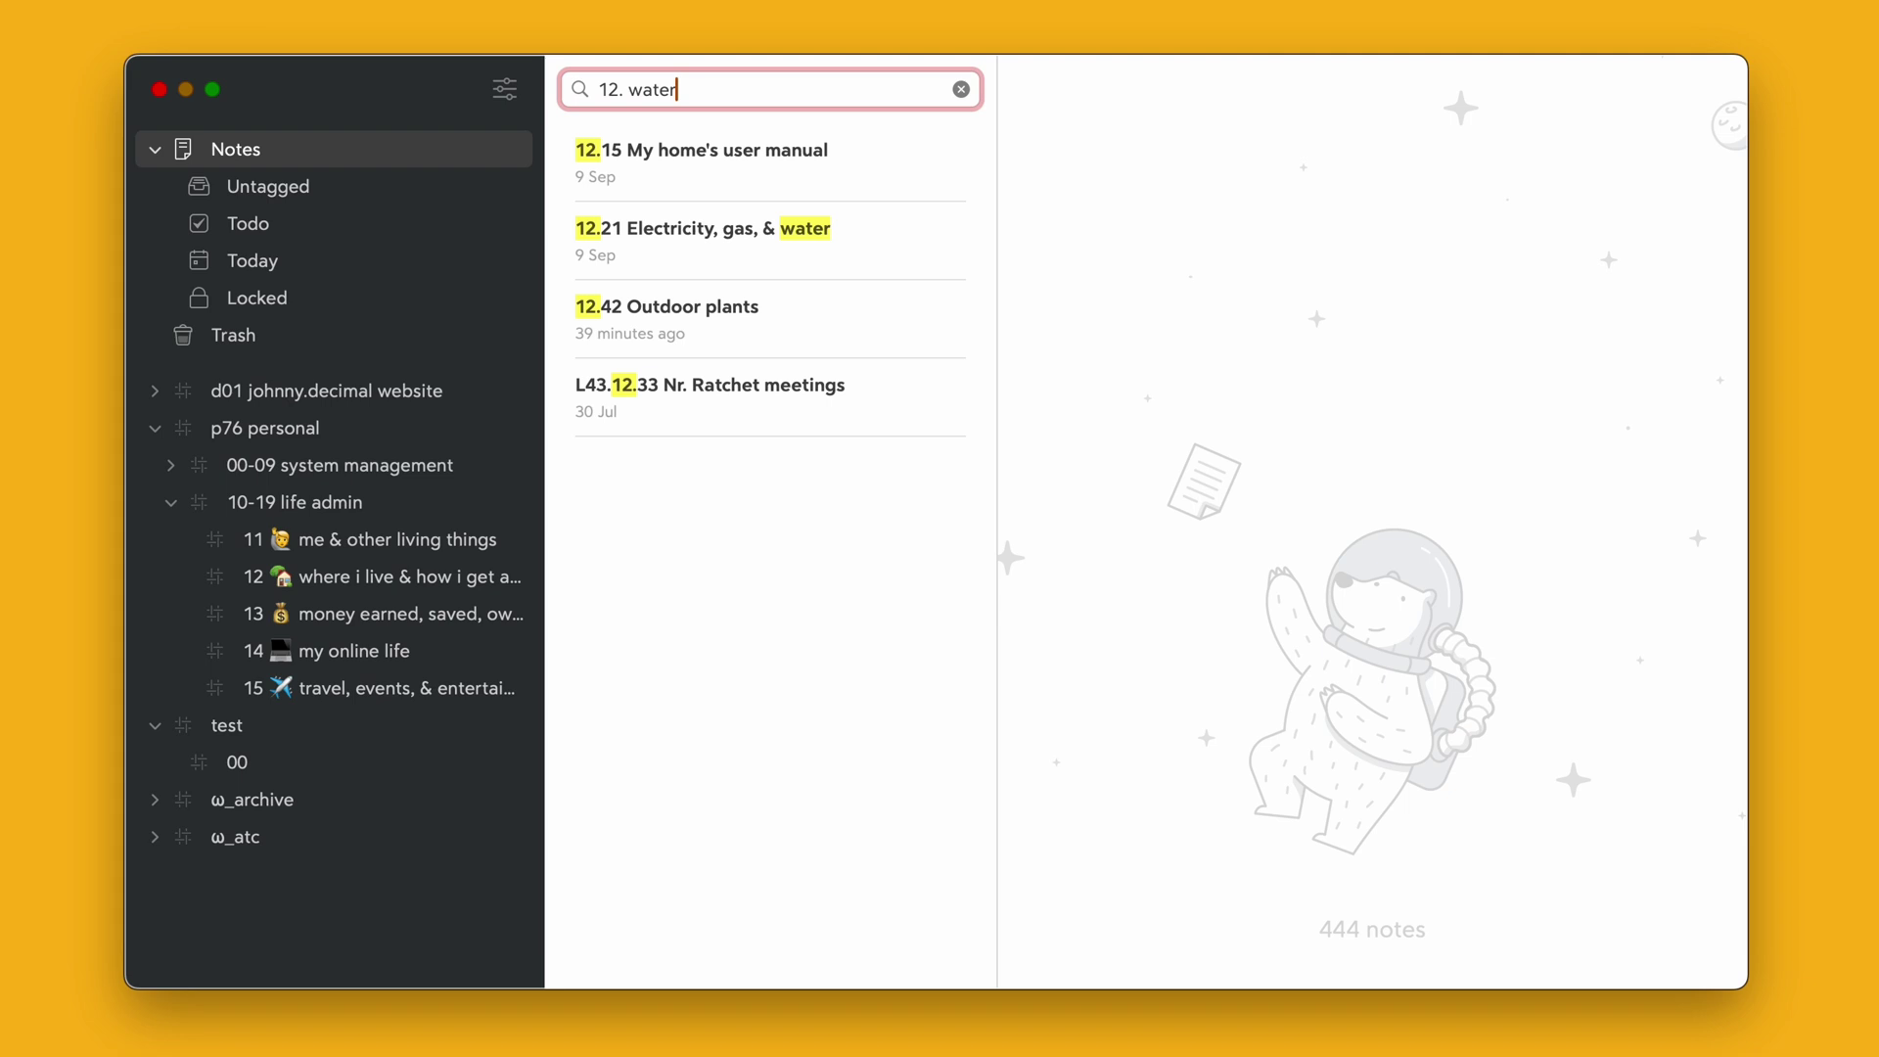
Open 12.42 Outdoor plants from the '12. water' search results.
{"action": "key", "text": "Down"}
{"action": "key", "text": "Down"}
{"action": "key", "text": "Down"}
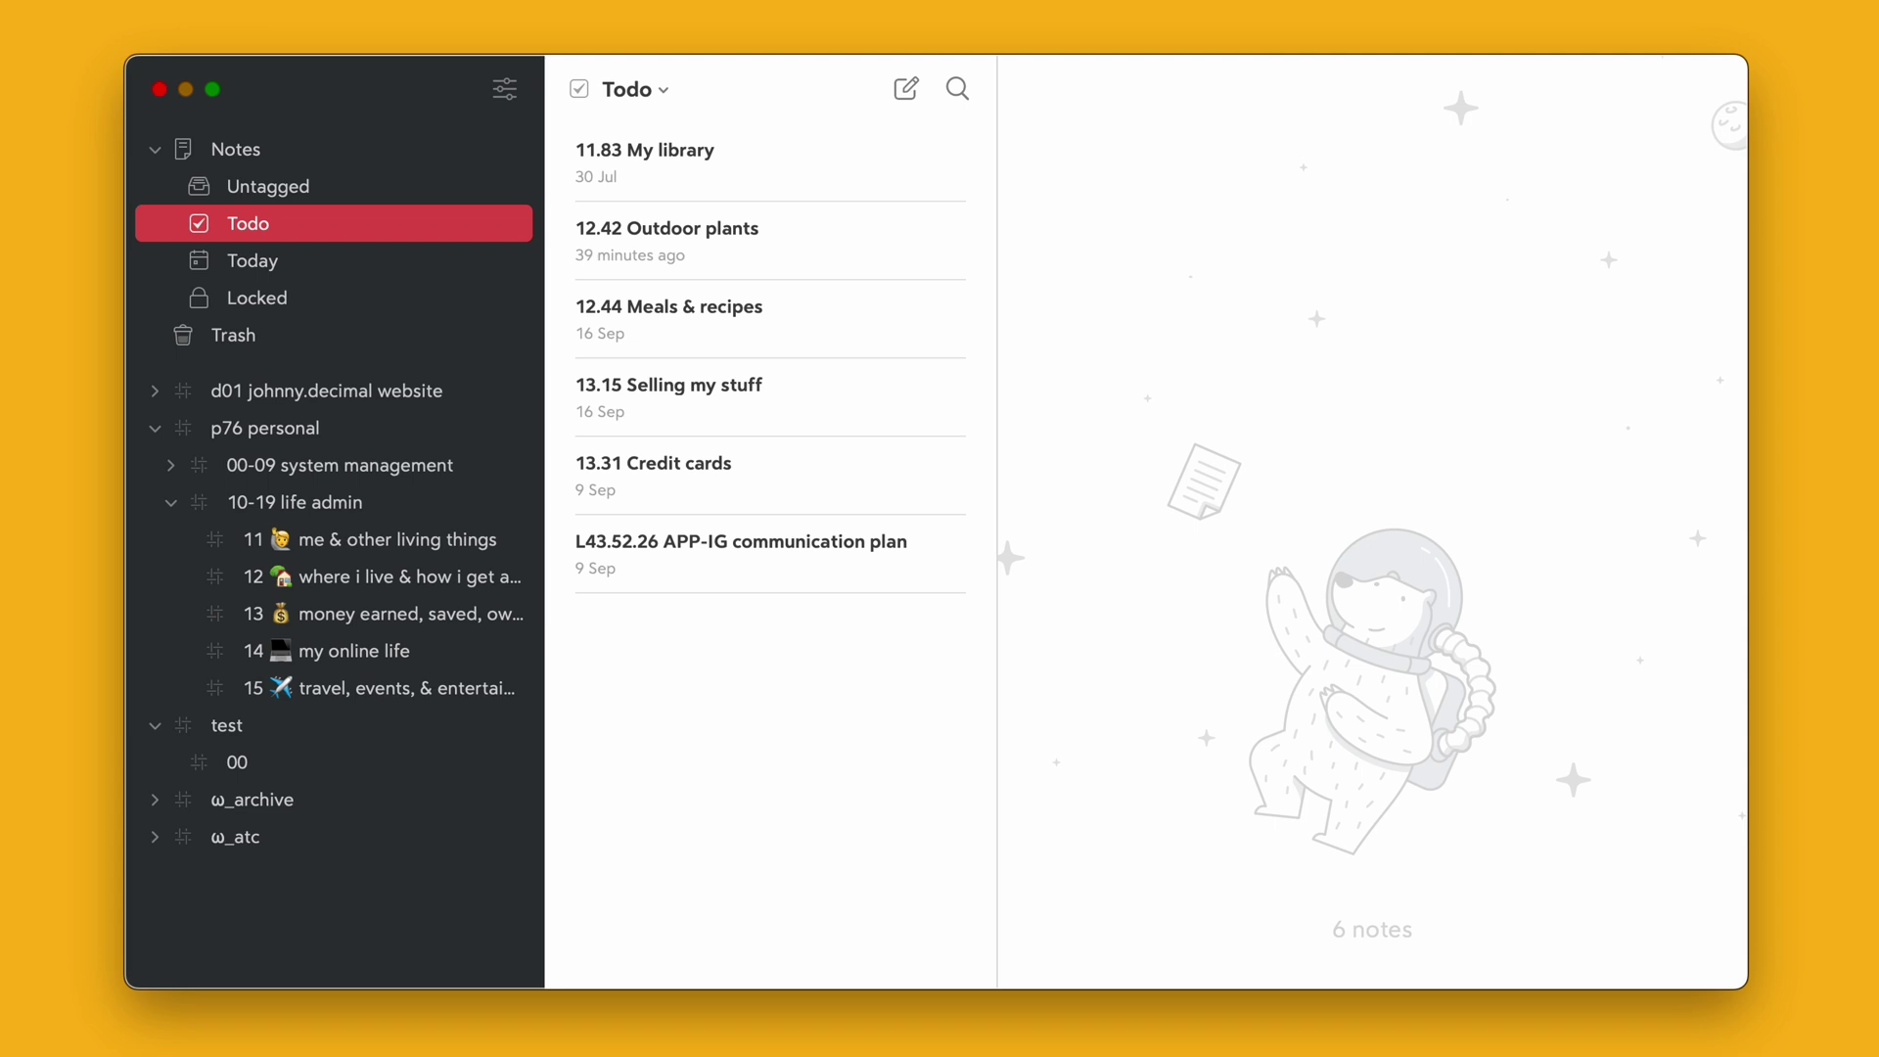
Search the Todo notes for 'water' and open the top result, 12.42 Outdoor plants.
{"action": "key", "text": "super+shift+f"}
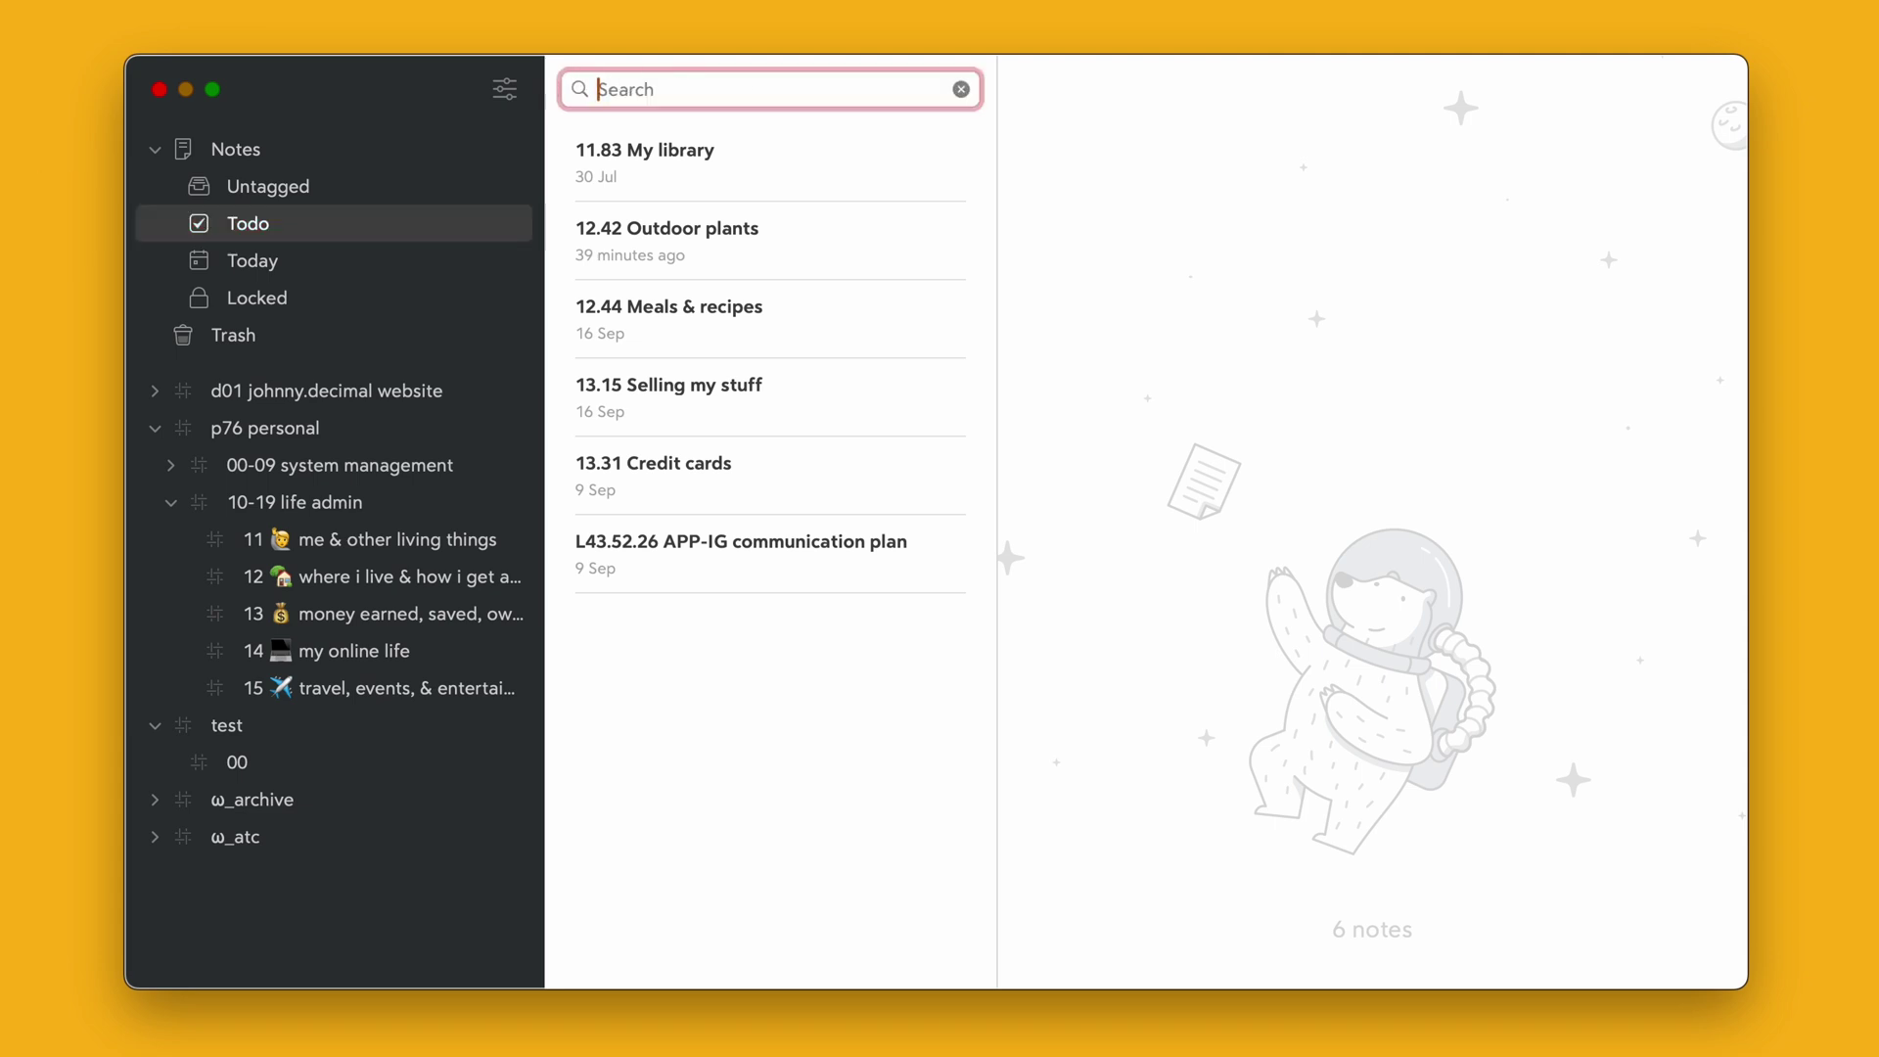
{"action": "type", "text": "water"}
{"action": "key", "text": "Down"}
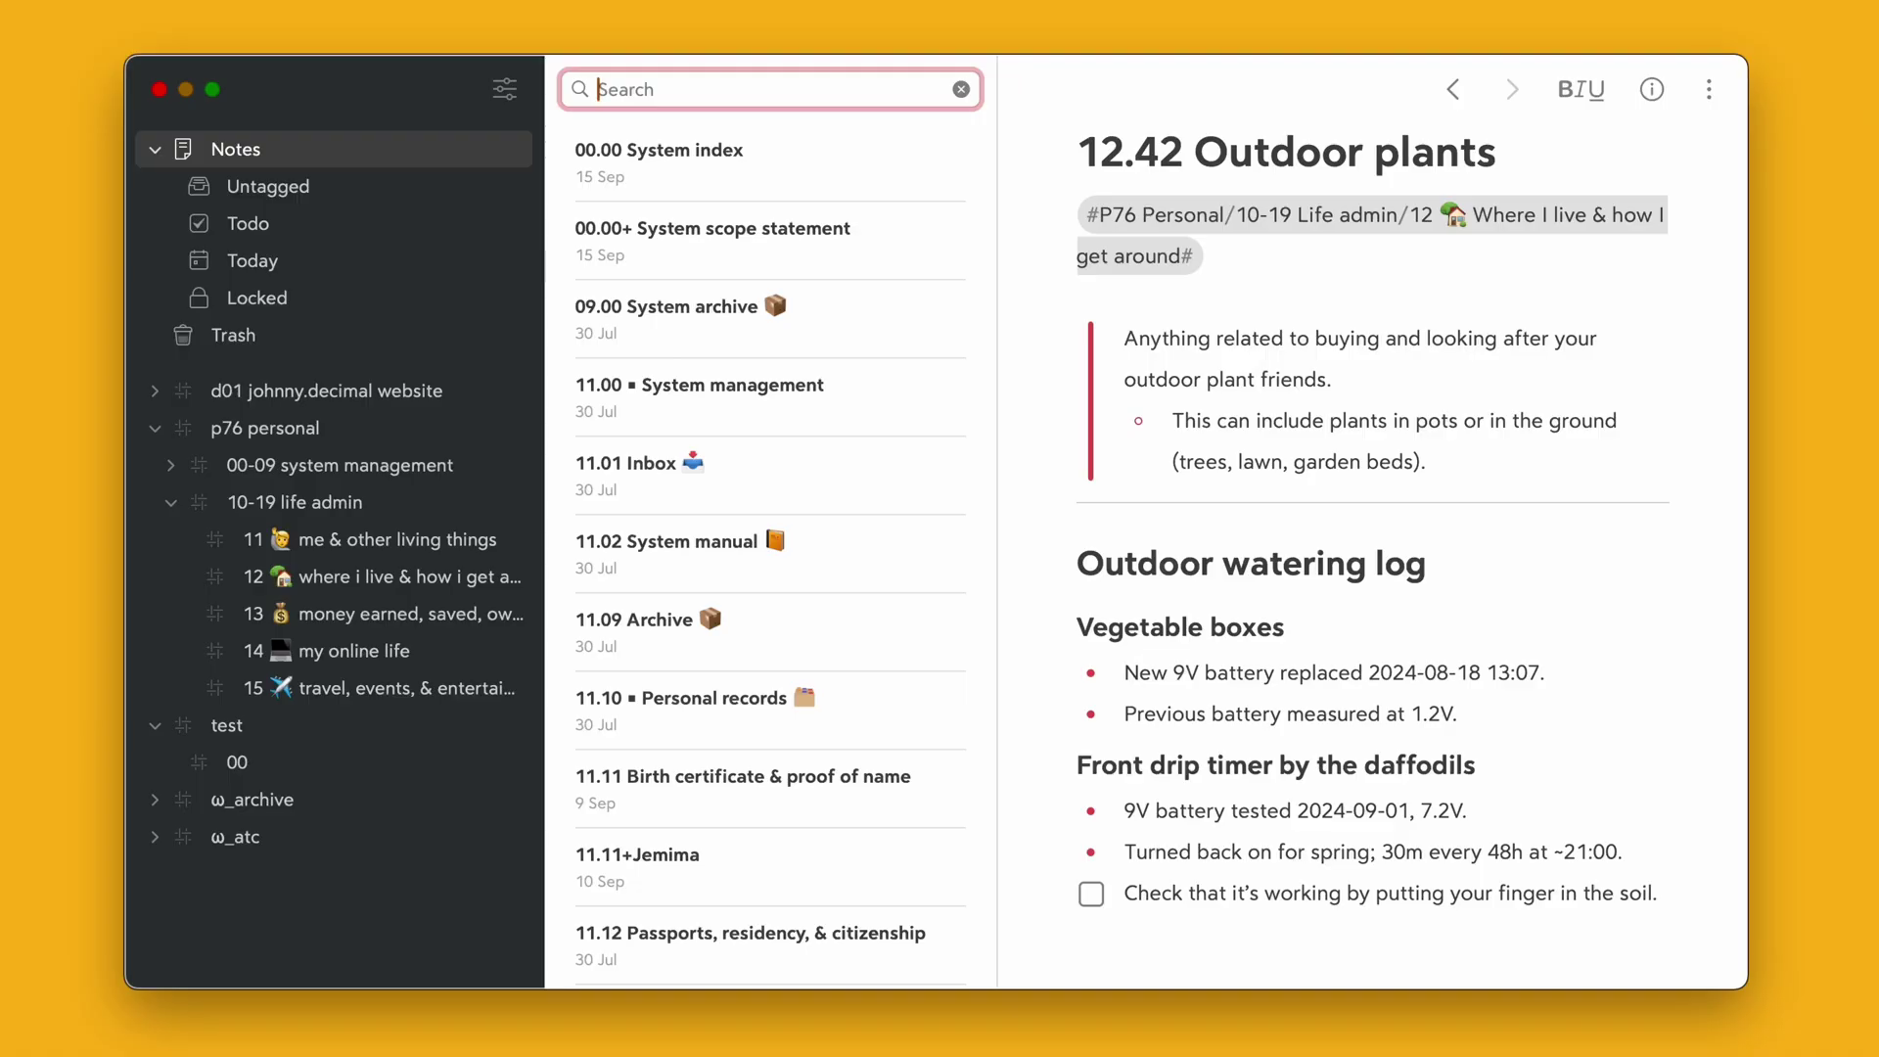
{"action": "type", "text": "@todo "}
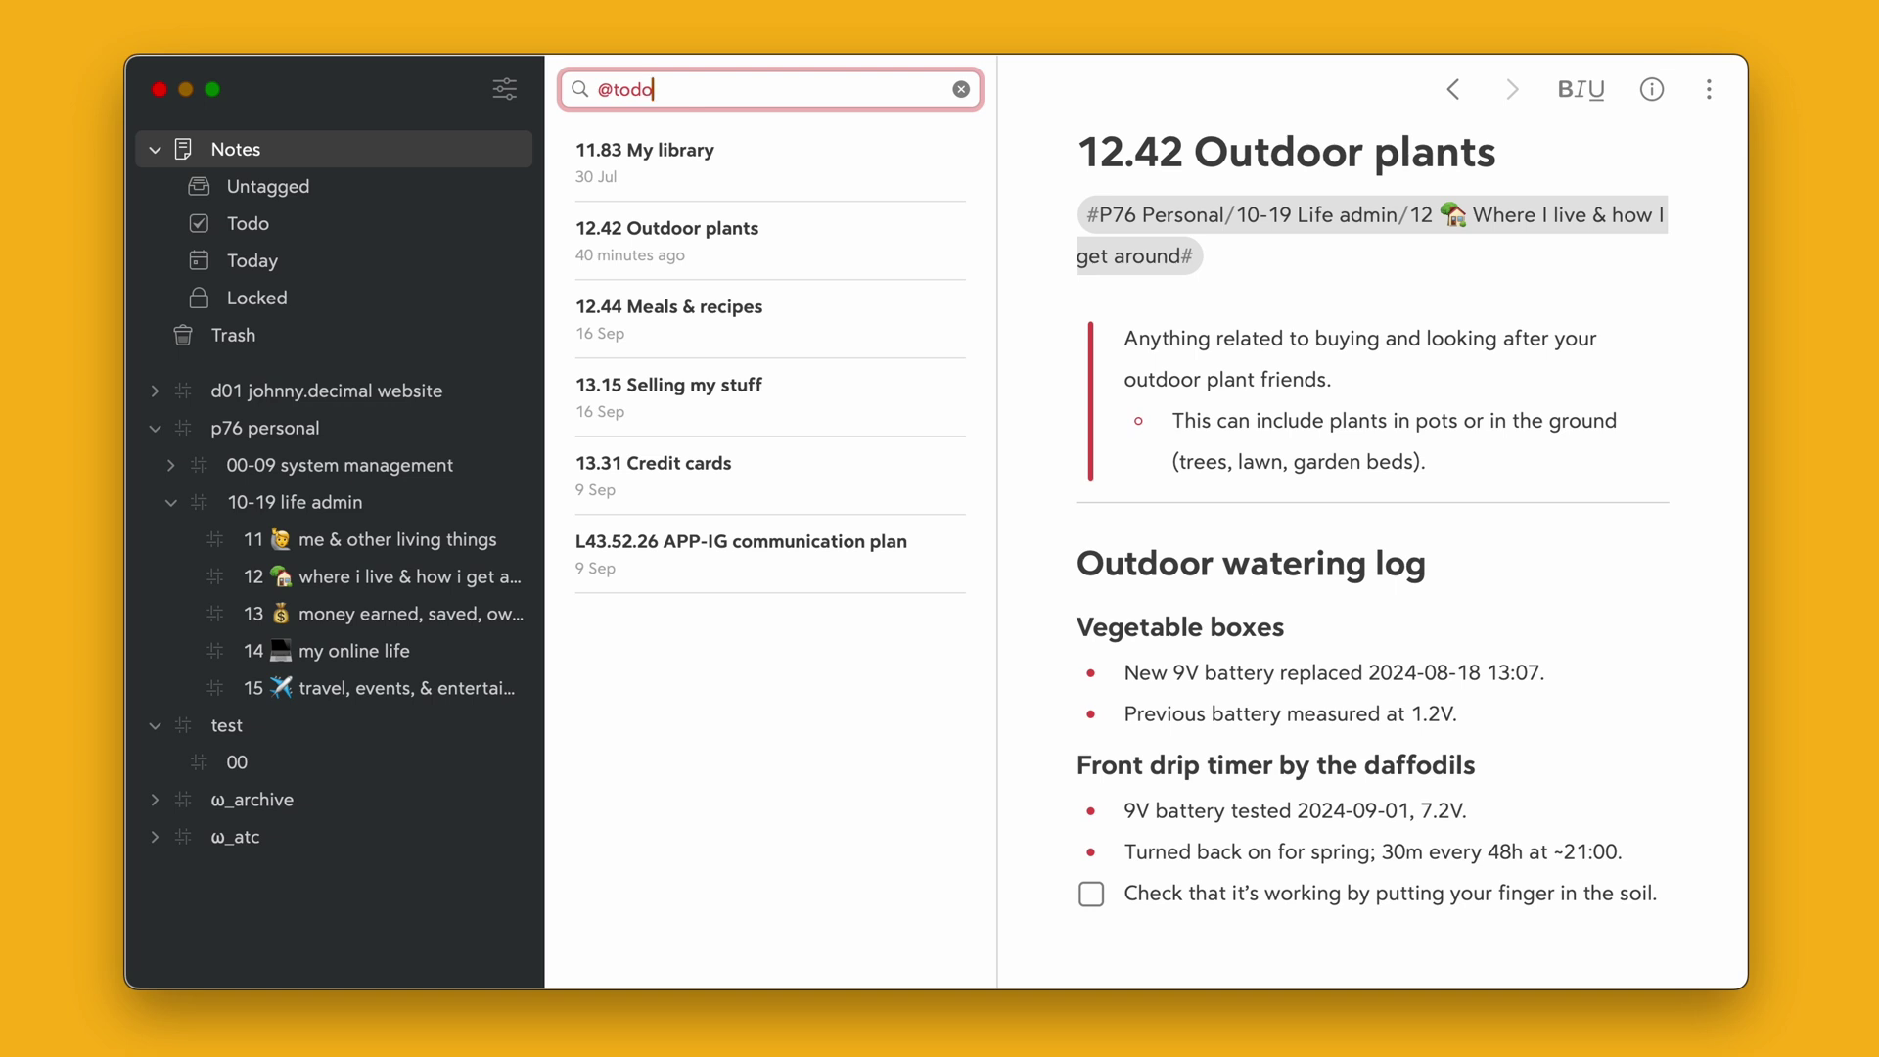
{"action": "type", "text": "water"}
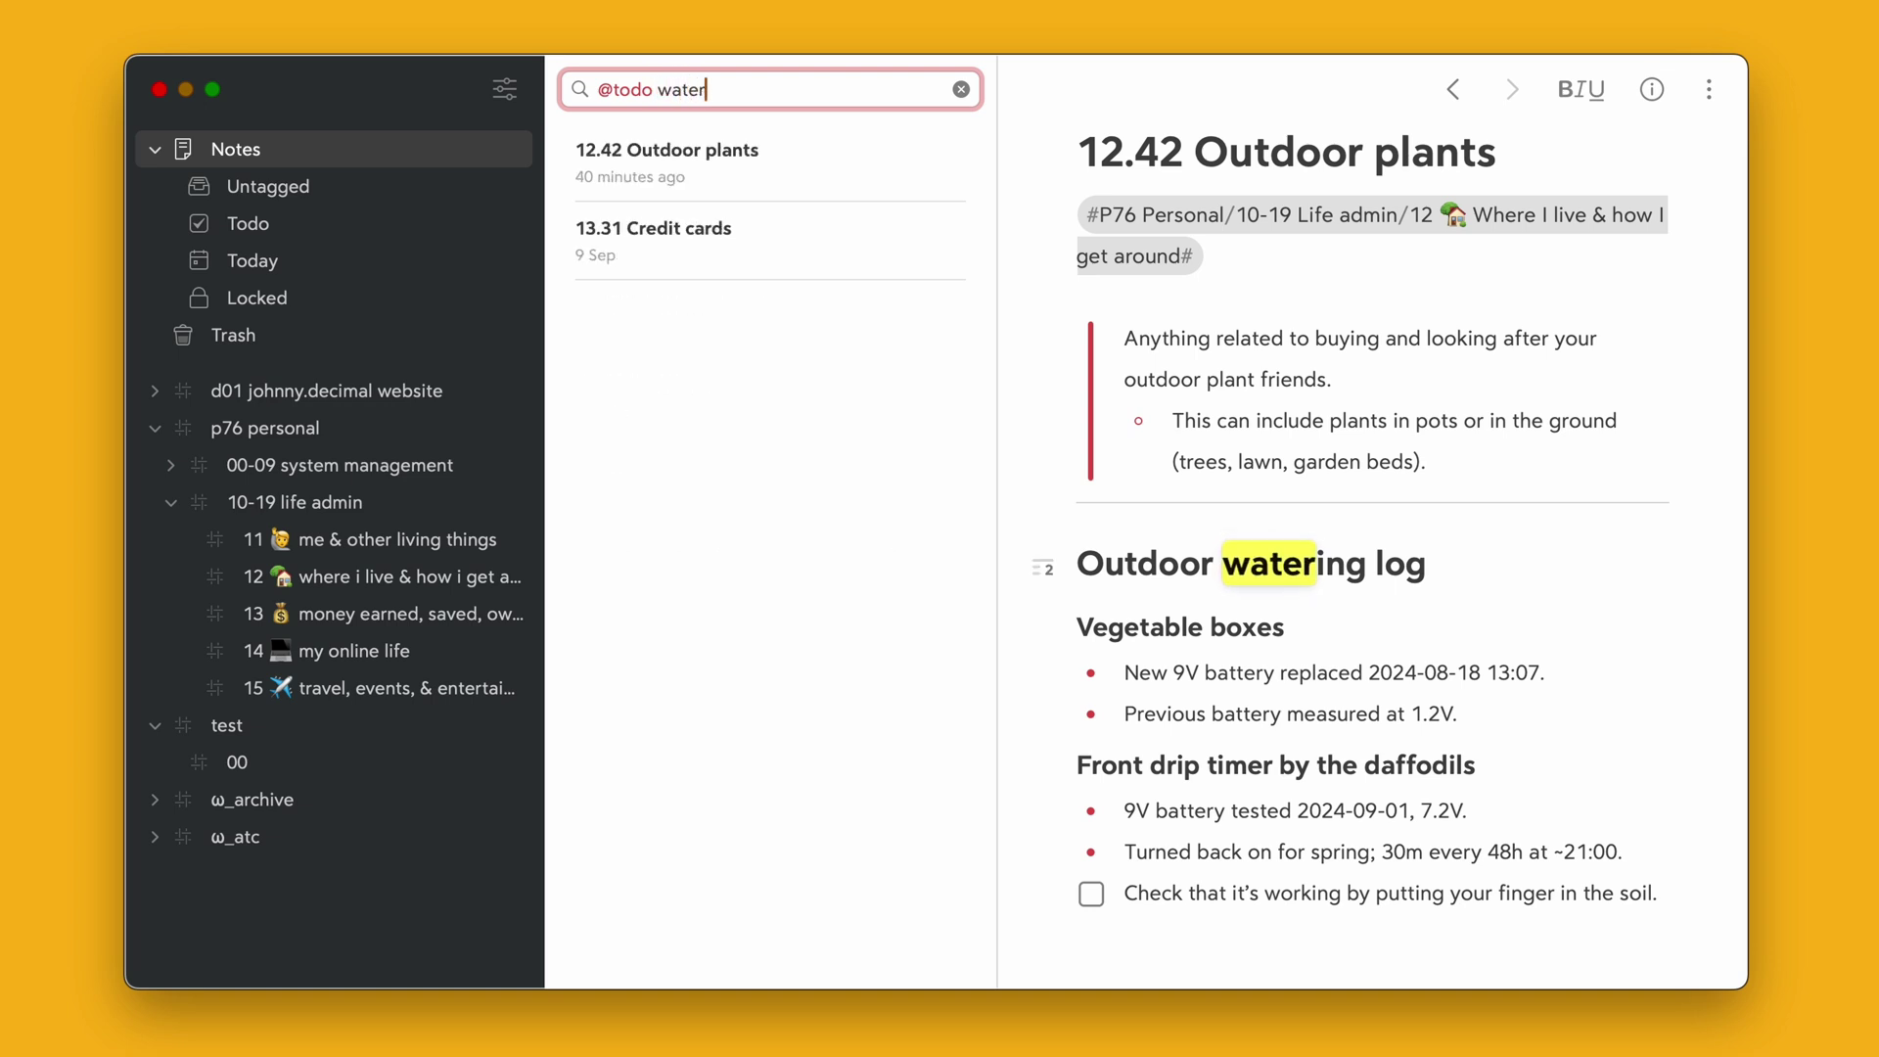
Open the Outdoor plants note from the search results.
{"action": "key", "text": "Down"}
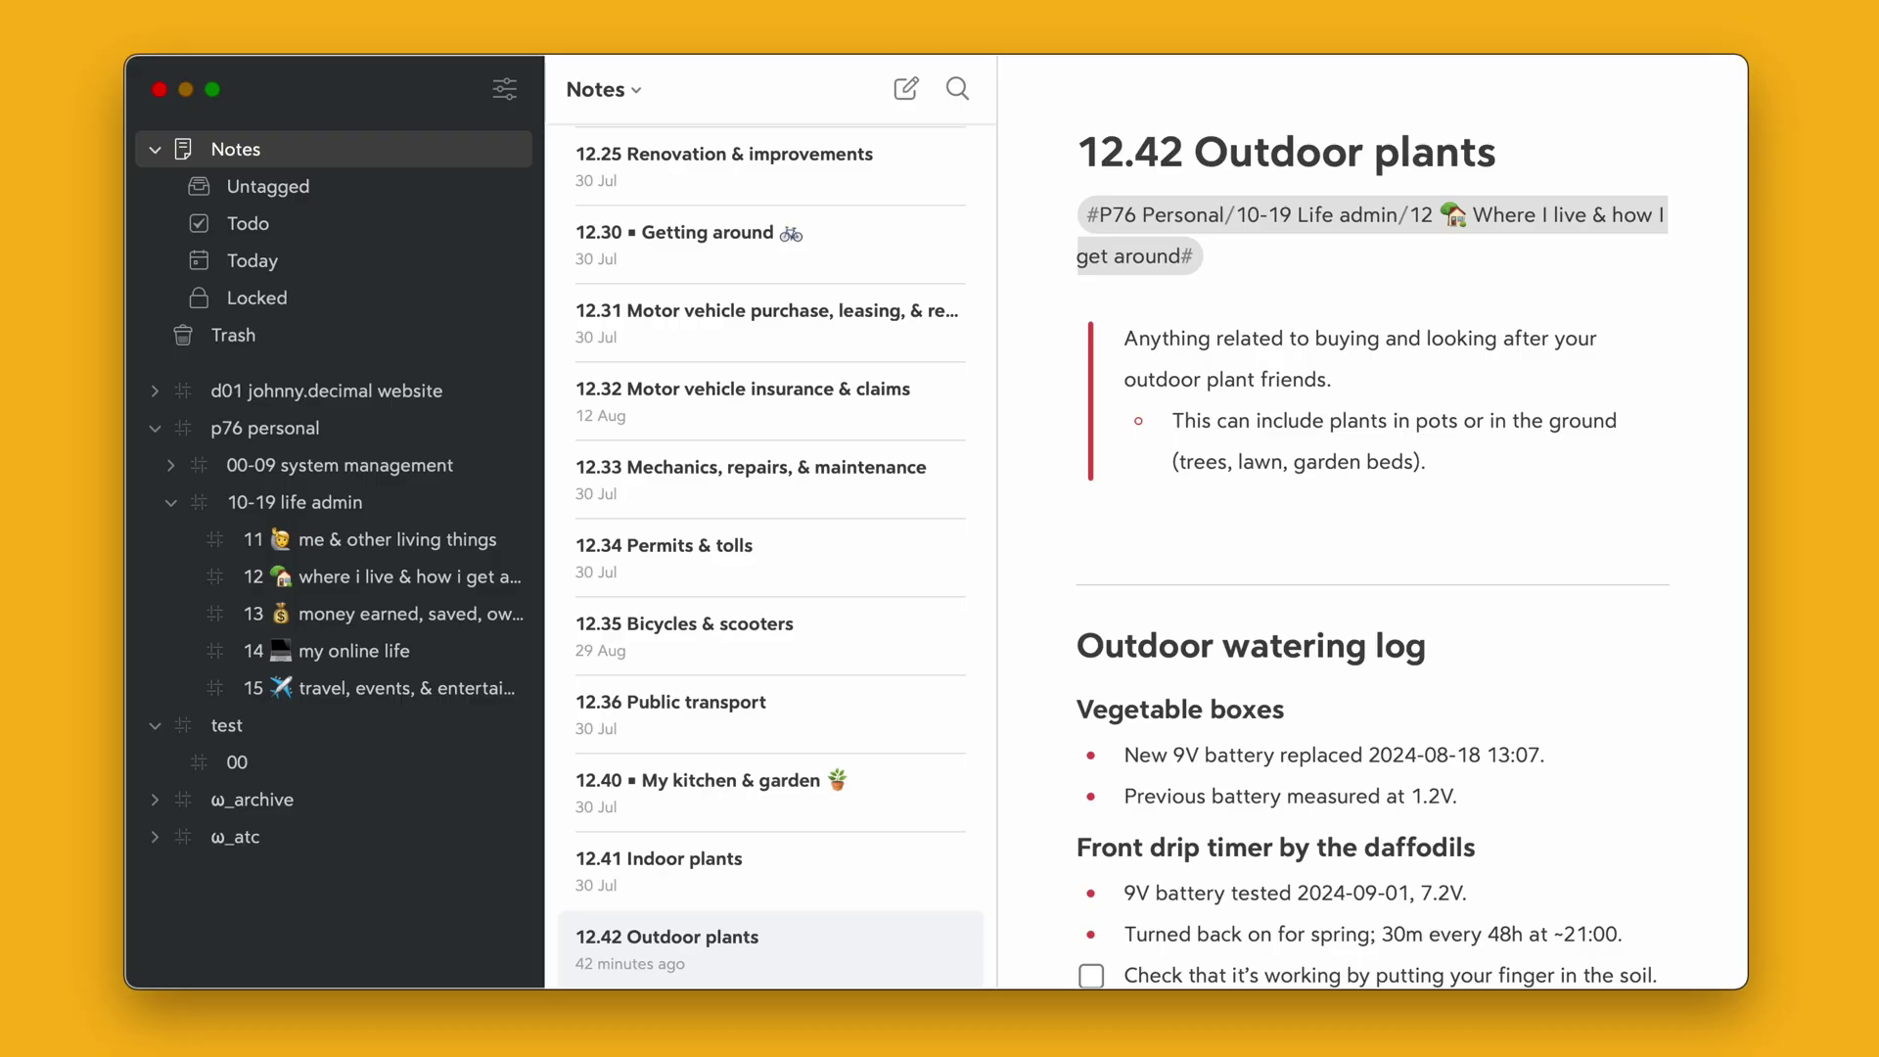
Remove the horizontal rule and the auto-converted dash, leaving a blank line.
{"action": "key", "text": "super+alt+s"}
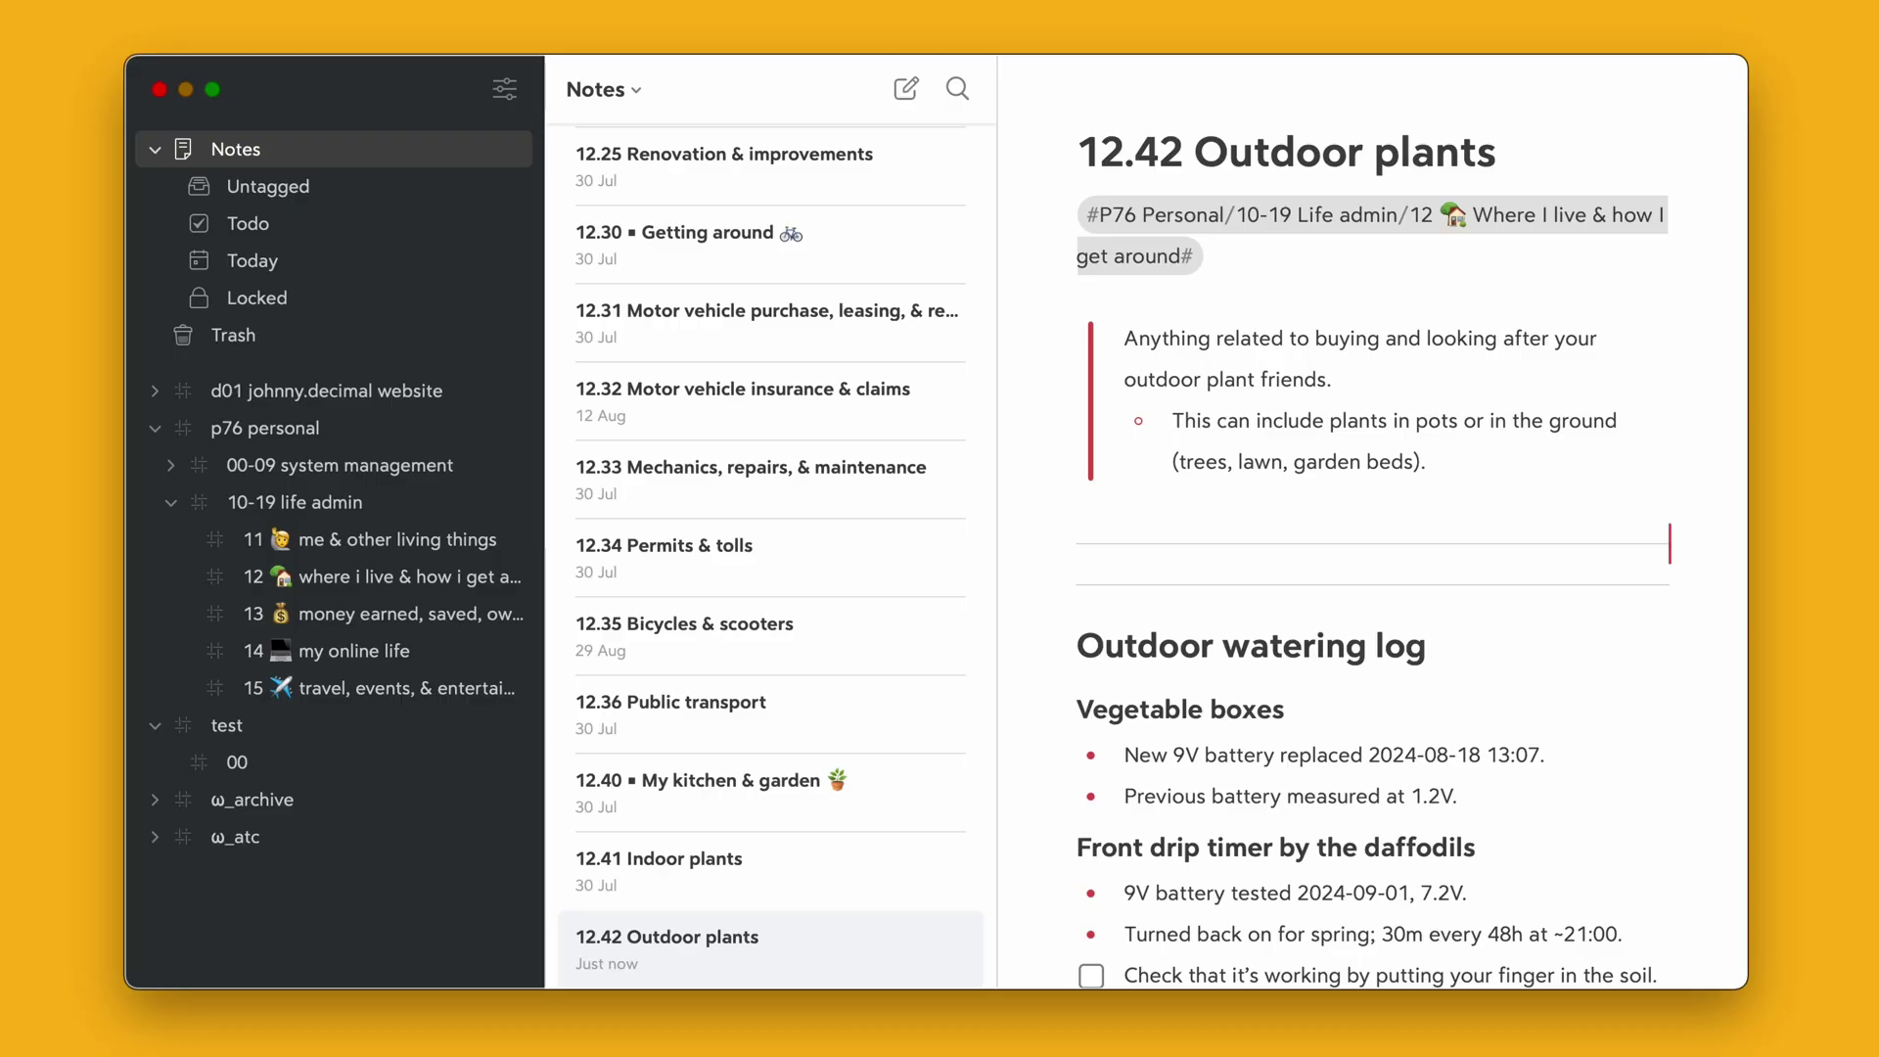
{"action": "key", "text": "BackSpace"}
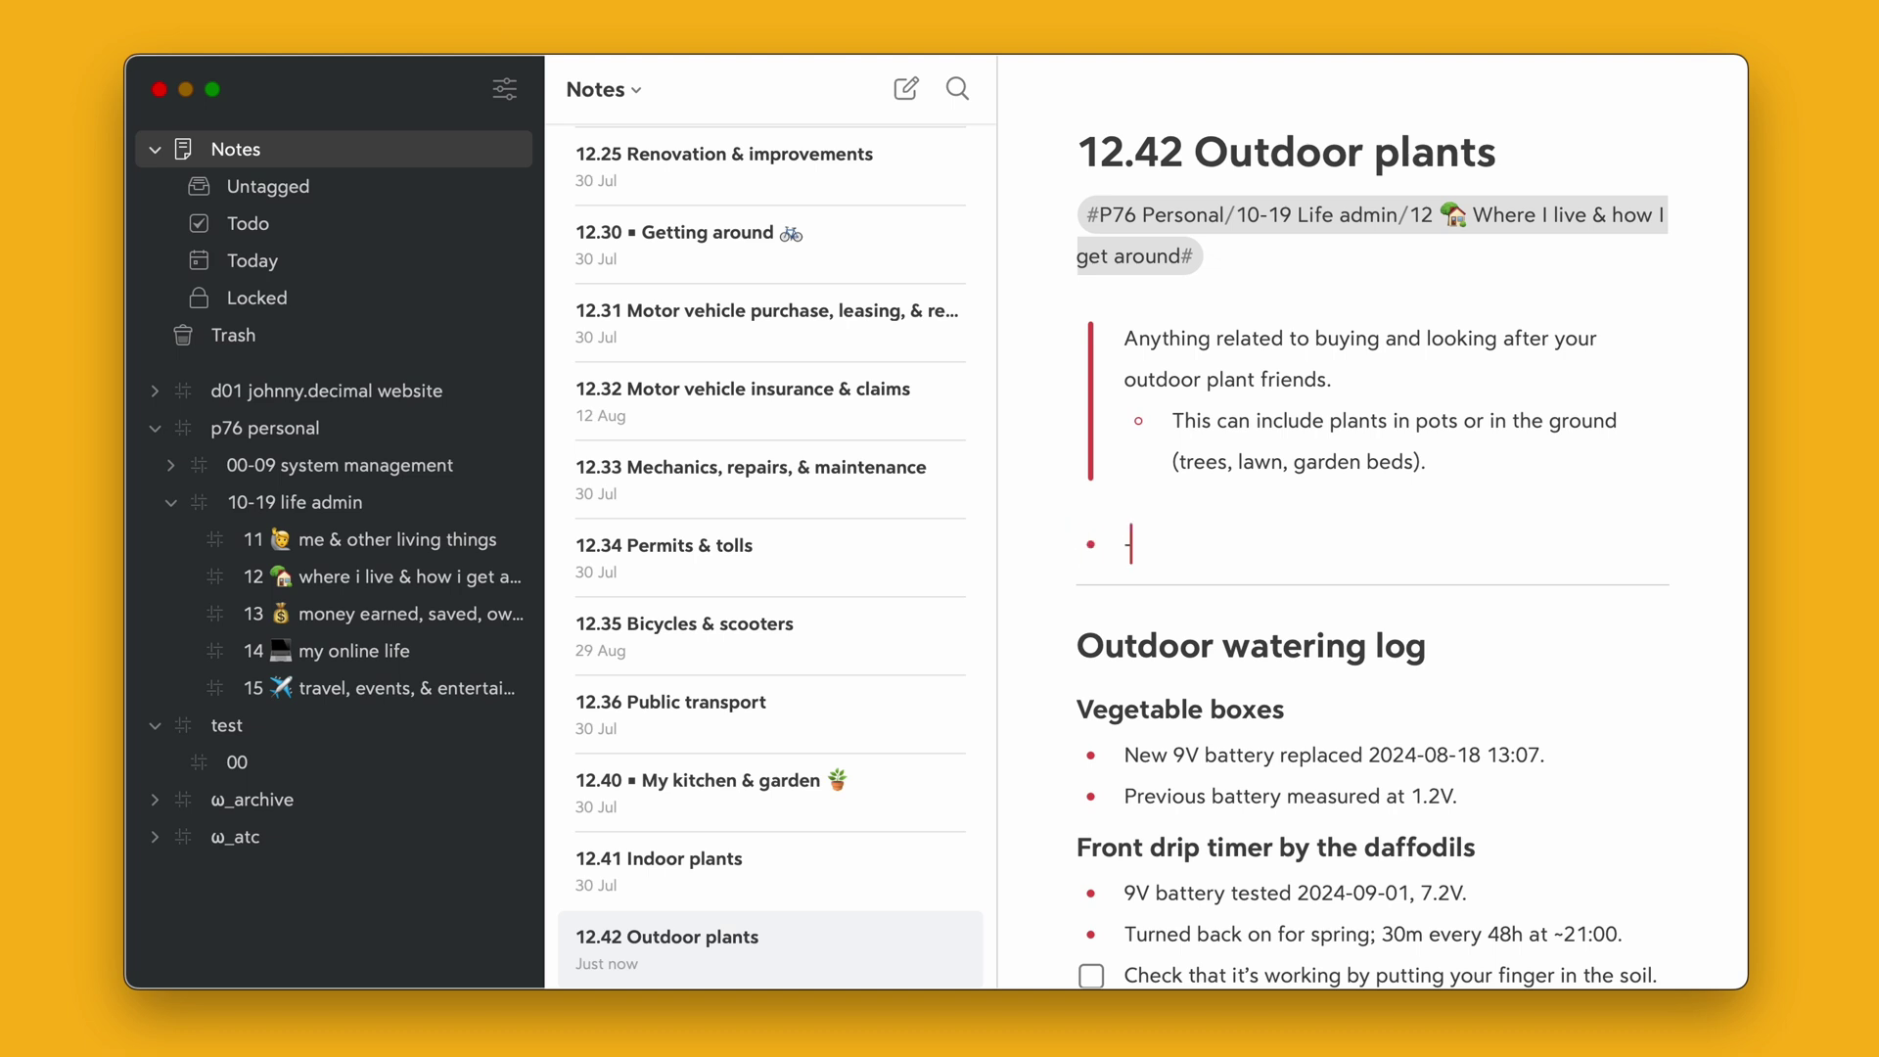
{"action": "type", "text": "---"}
{"action": "key", "text": "BackSpace"}
{"action": "type", "text": "*"}
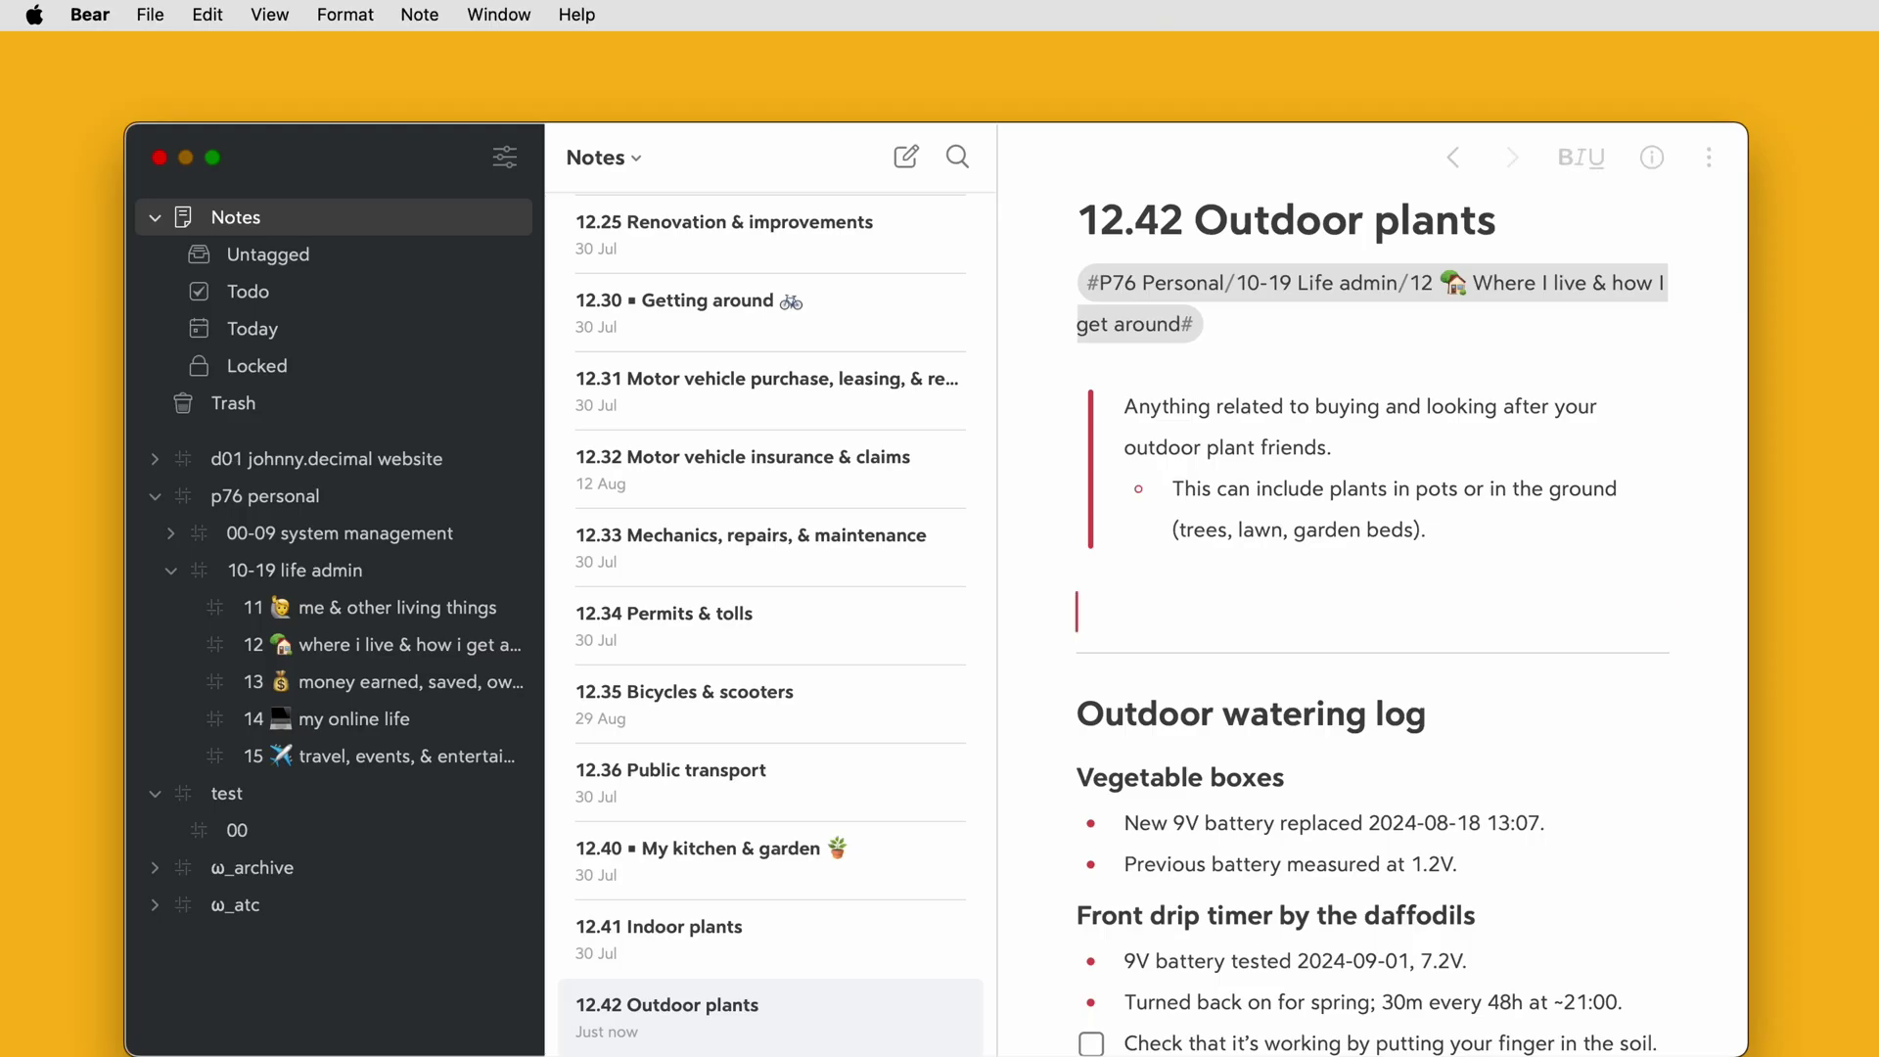
Turn off Smart Dashes under Edit > Substitutions.
{"action": "left_click", "coordinate": [208, 15]}
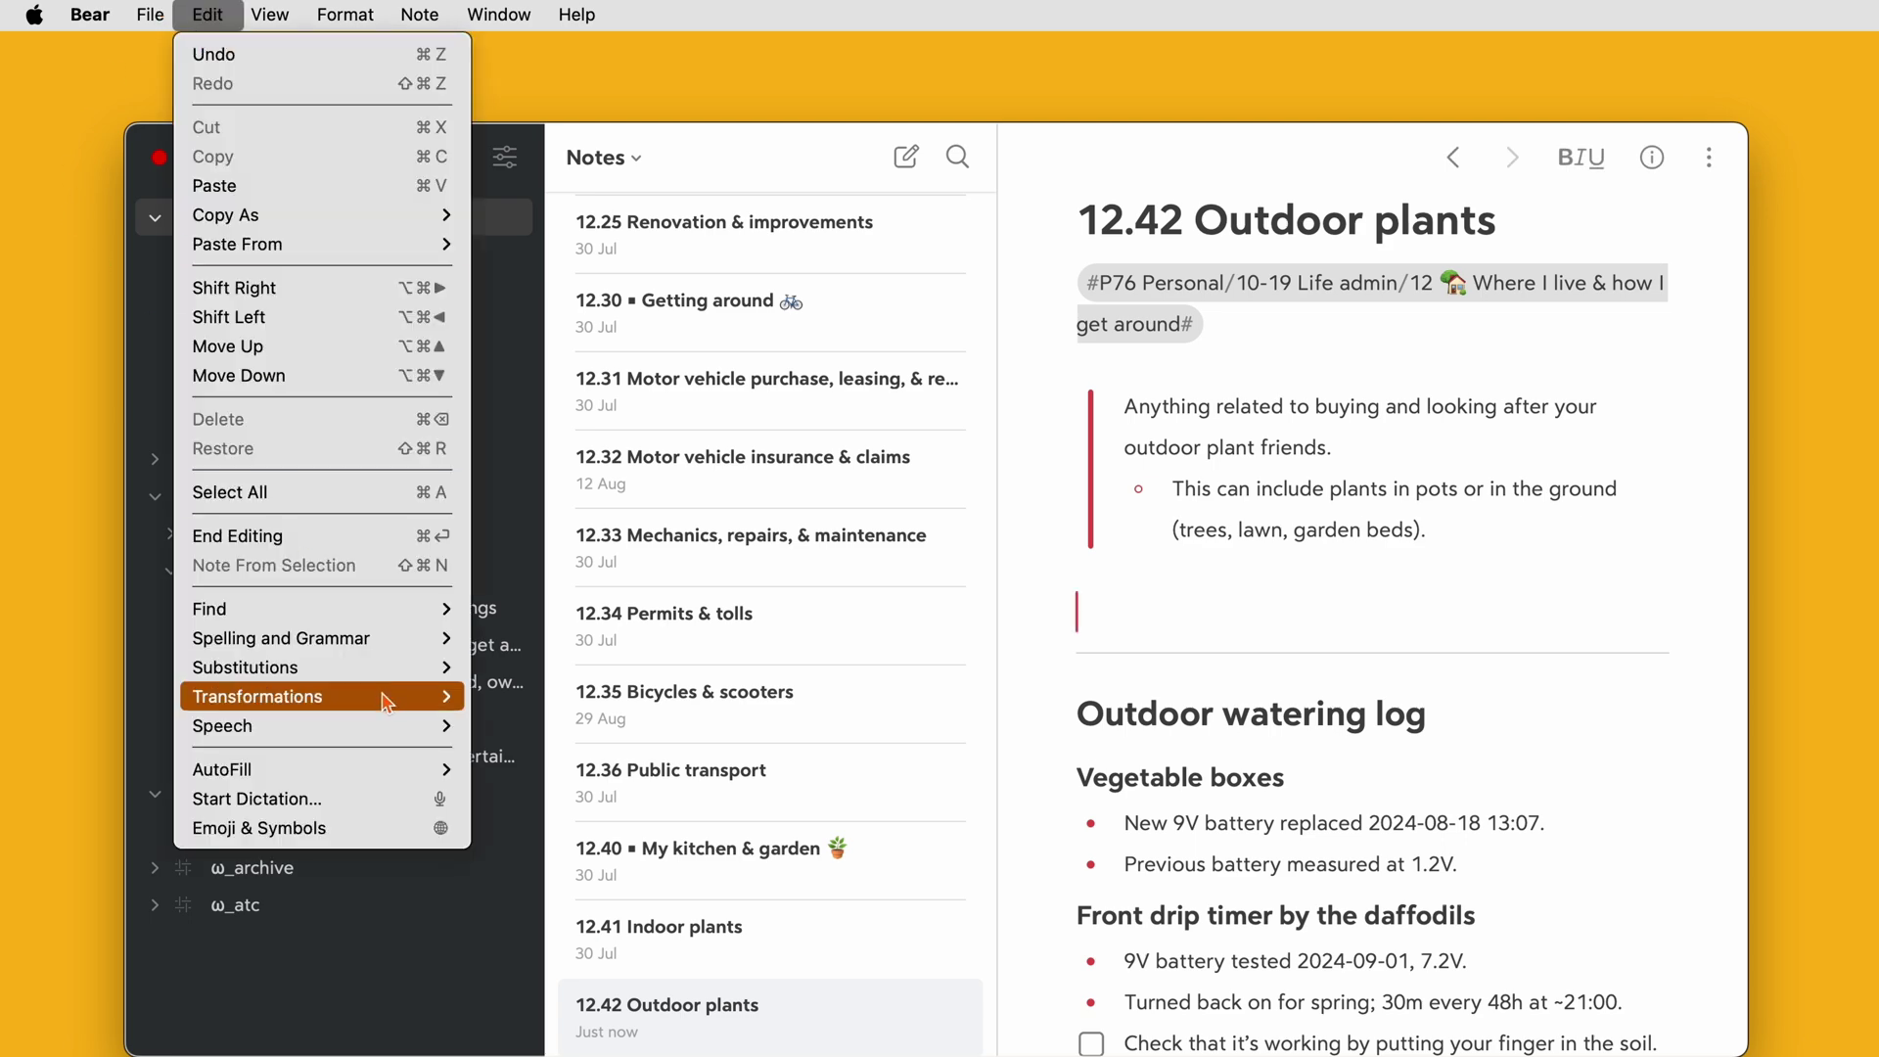
{"action": "mouse_move", "coordinate": [245, 666]}
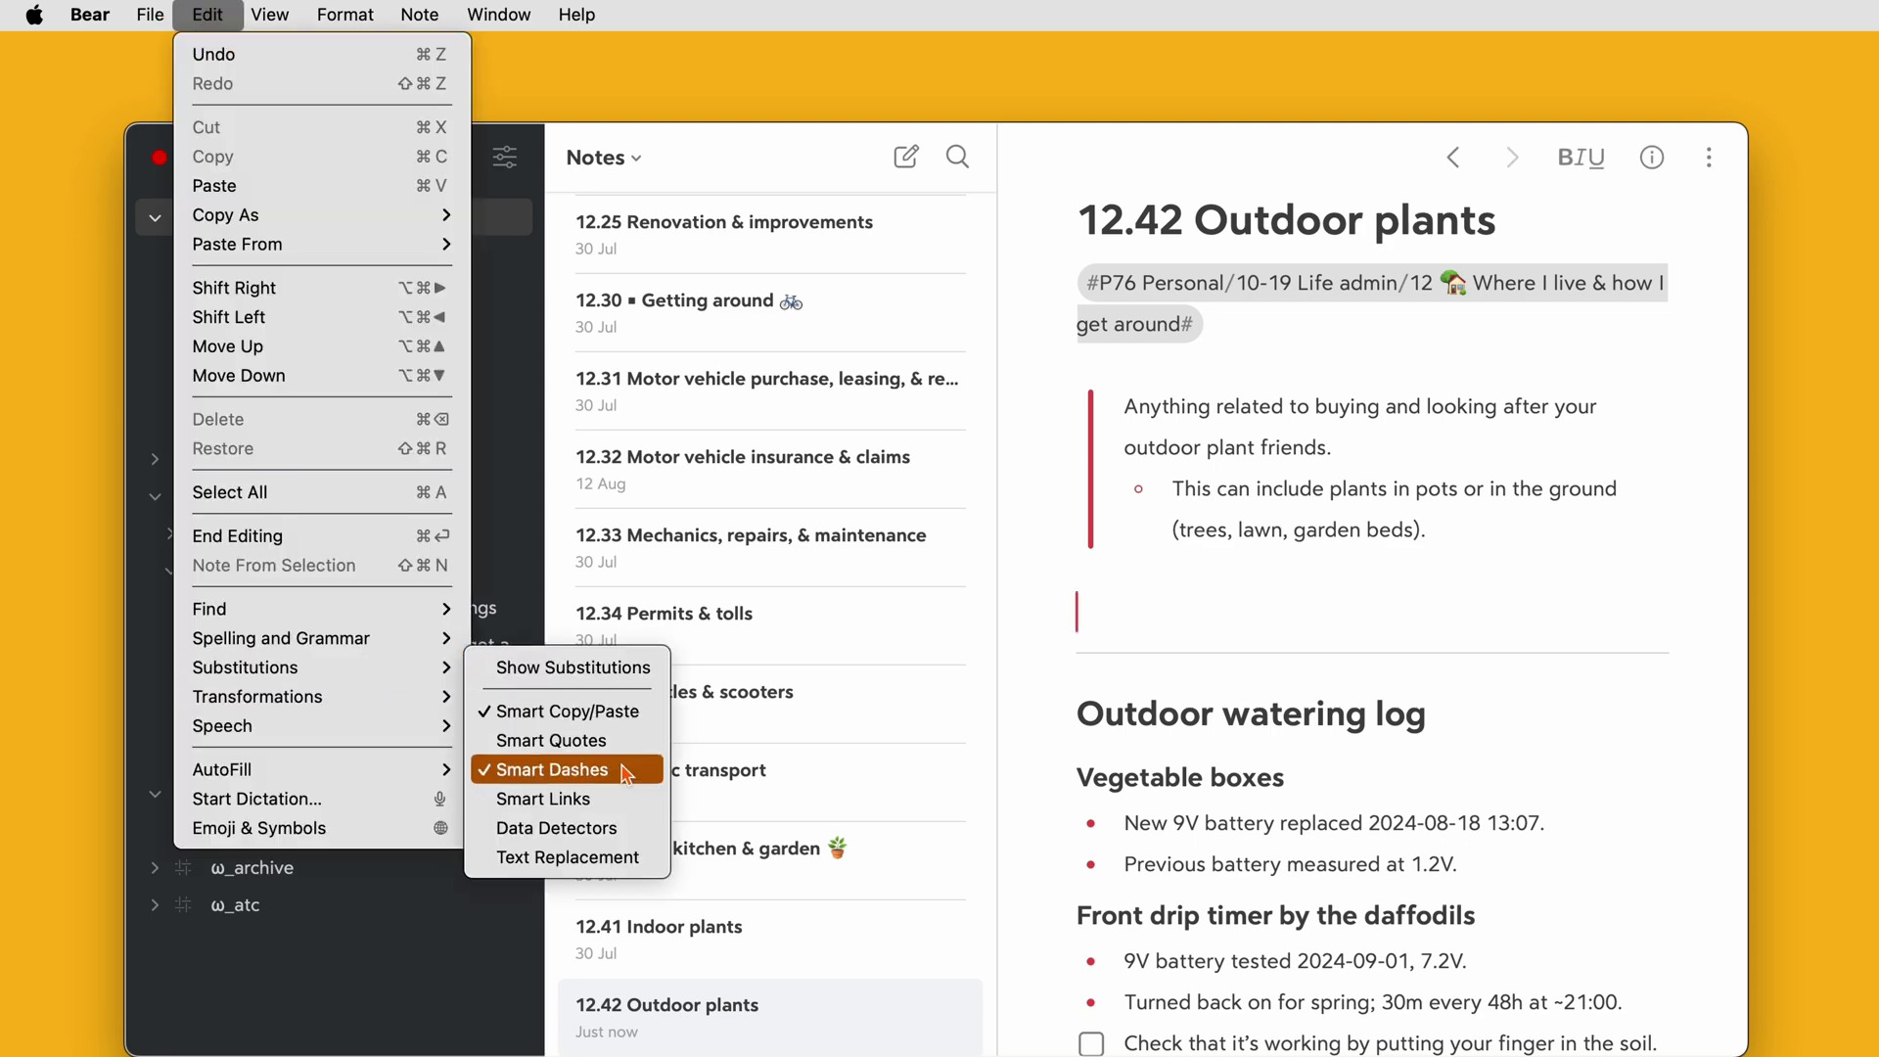
{"action": "left_click", "coordinate": [623, 774]}
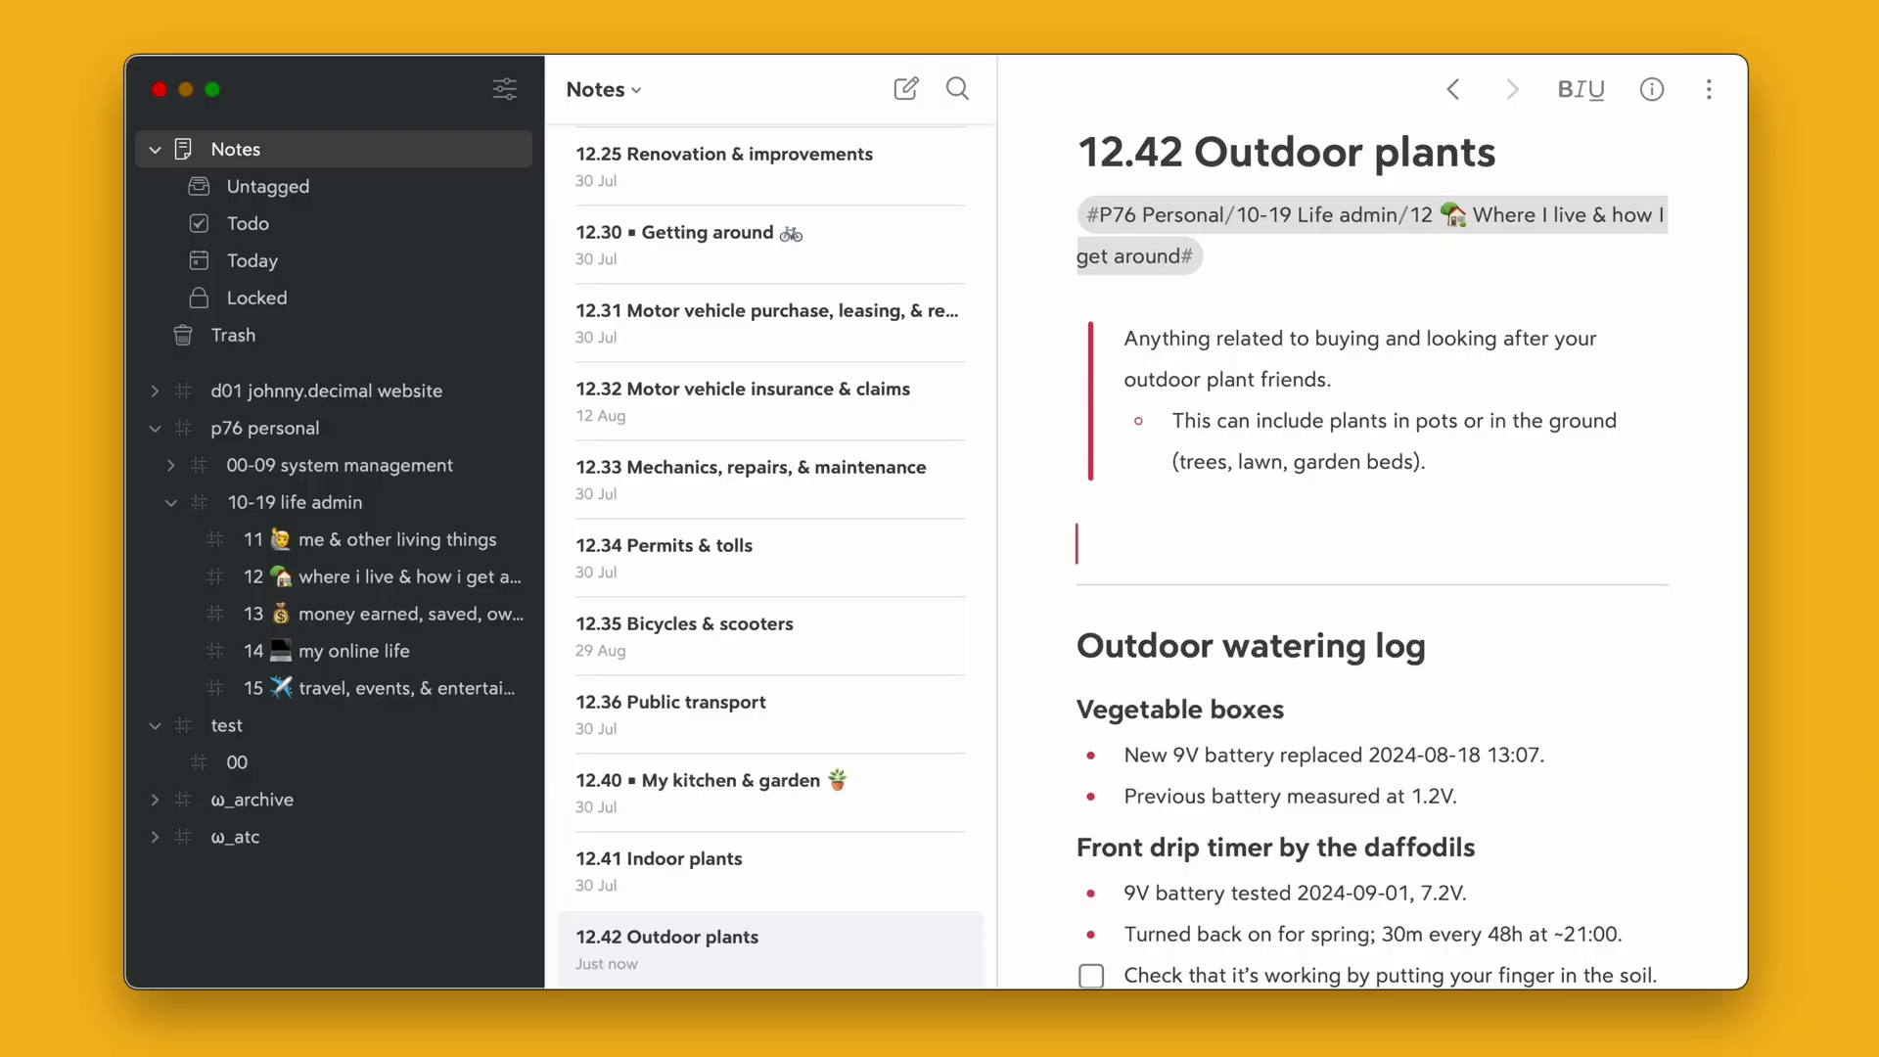
{"action": "type", "text": ">"}
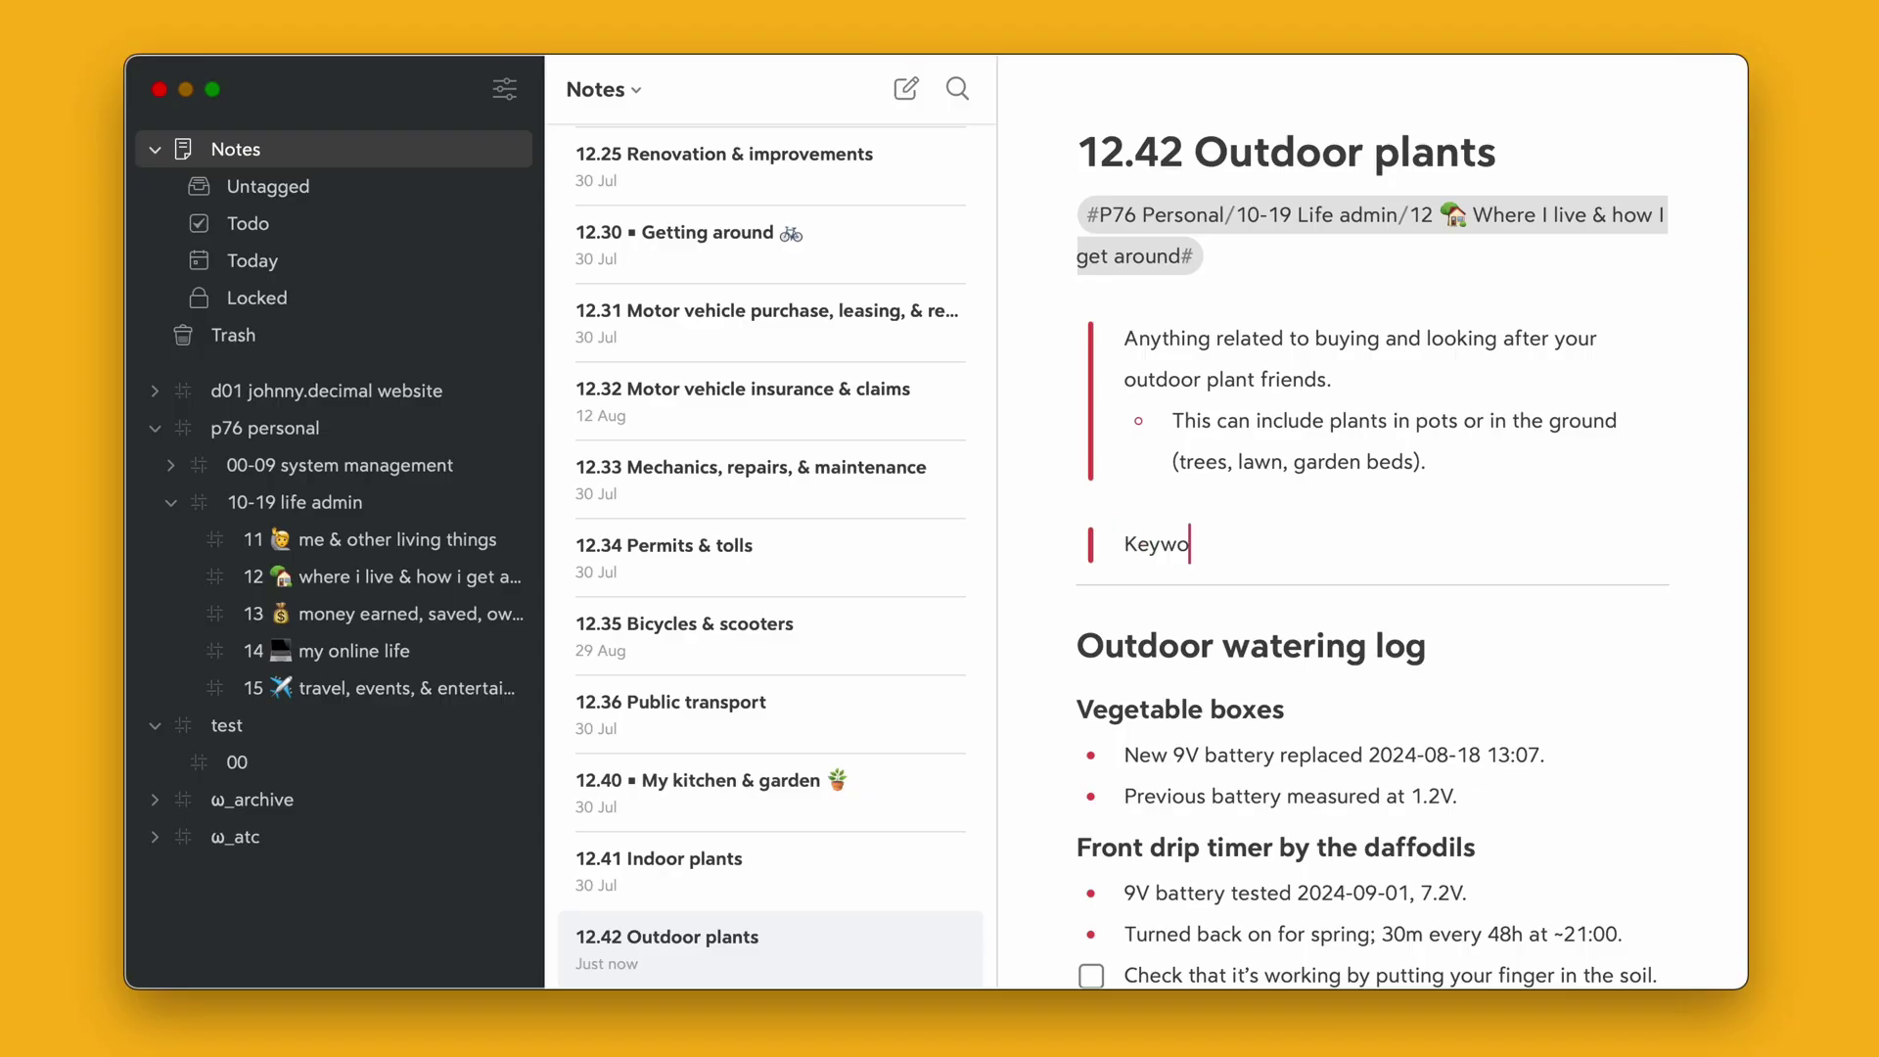
{"action": "type", "text": "rds:"}
{"action": "type", "text": " irrigat"}
{"action": "type", "text": "ion."}
Search all notes for 'irrigation', leaving only 12.42 Outdoor plants listed.
{"action": "key", "text": "super+shift+f"}
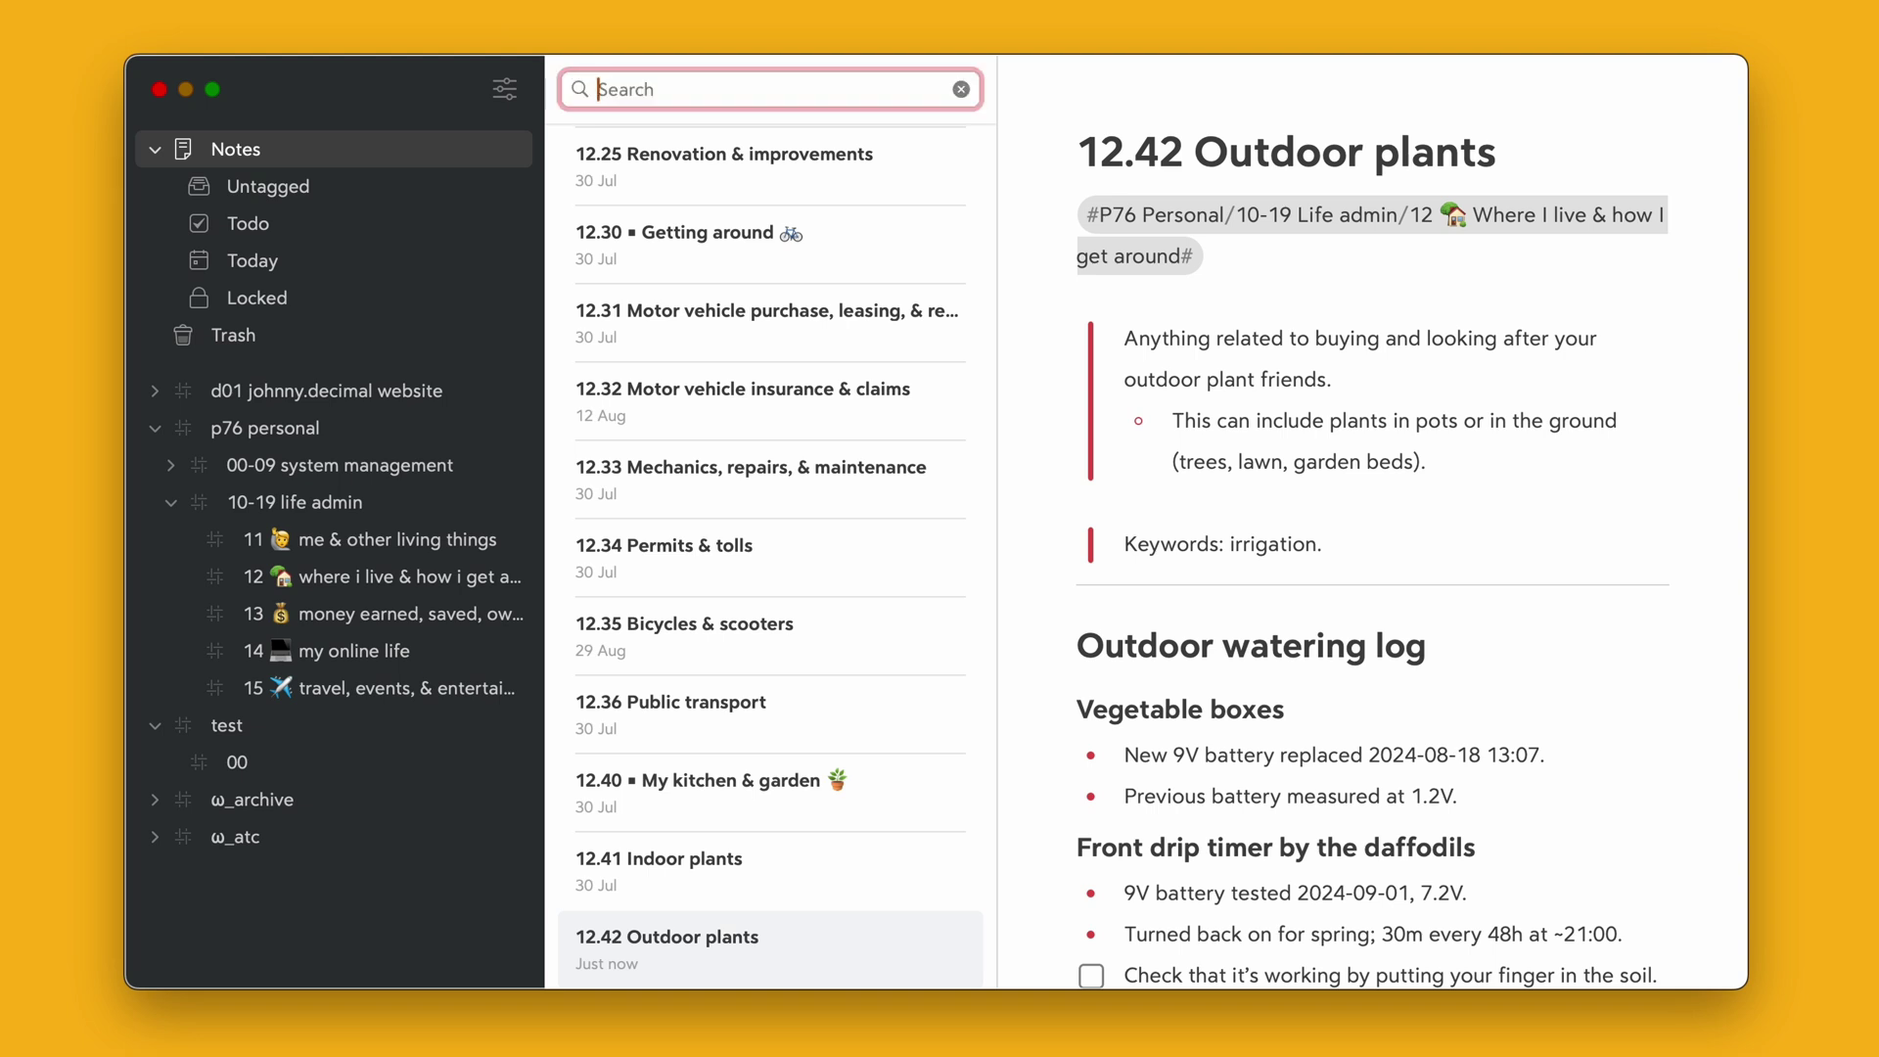
{"action": "type", "text": "irrigation"}
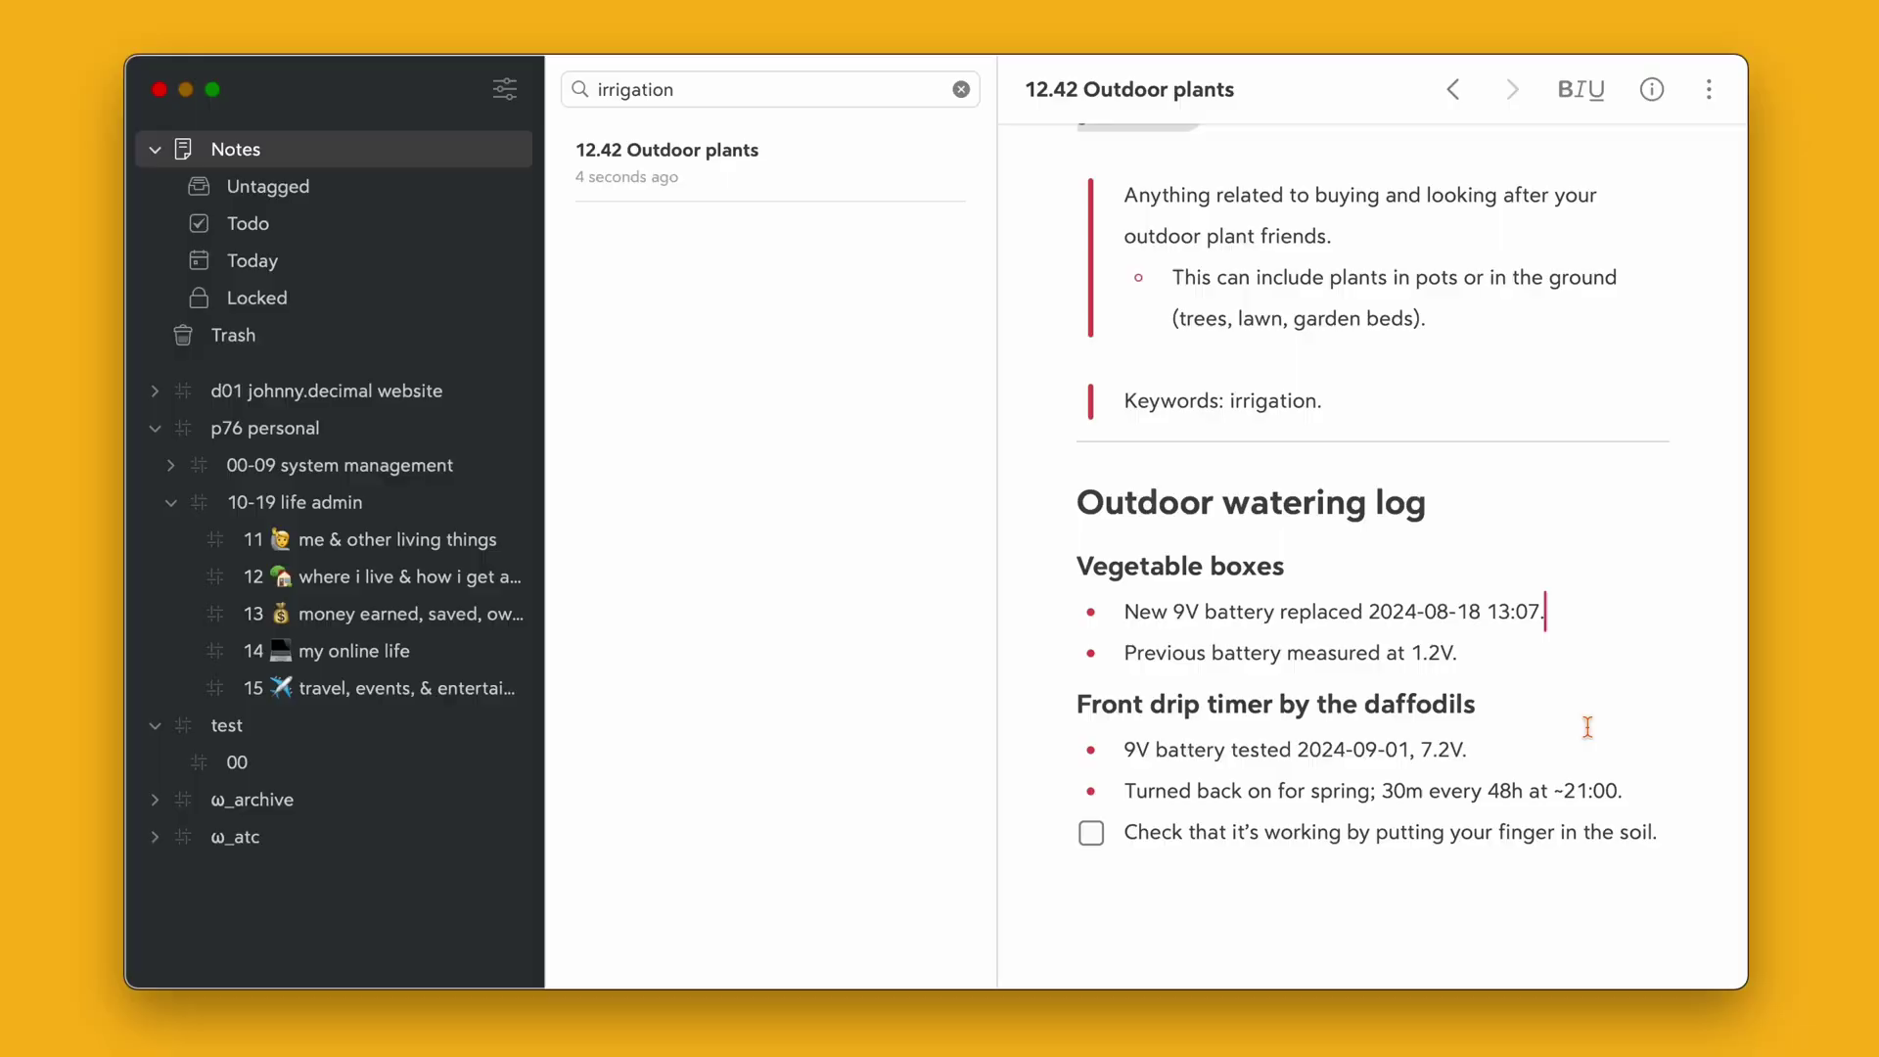
Move the cursor around the battery replacement line and jump between note top and end.
{"action": "key", "text": "alt+Left"}
{"action": "key", "text": "alt+Left"}
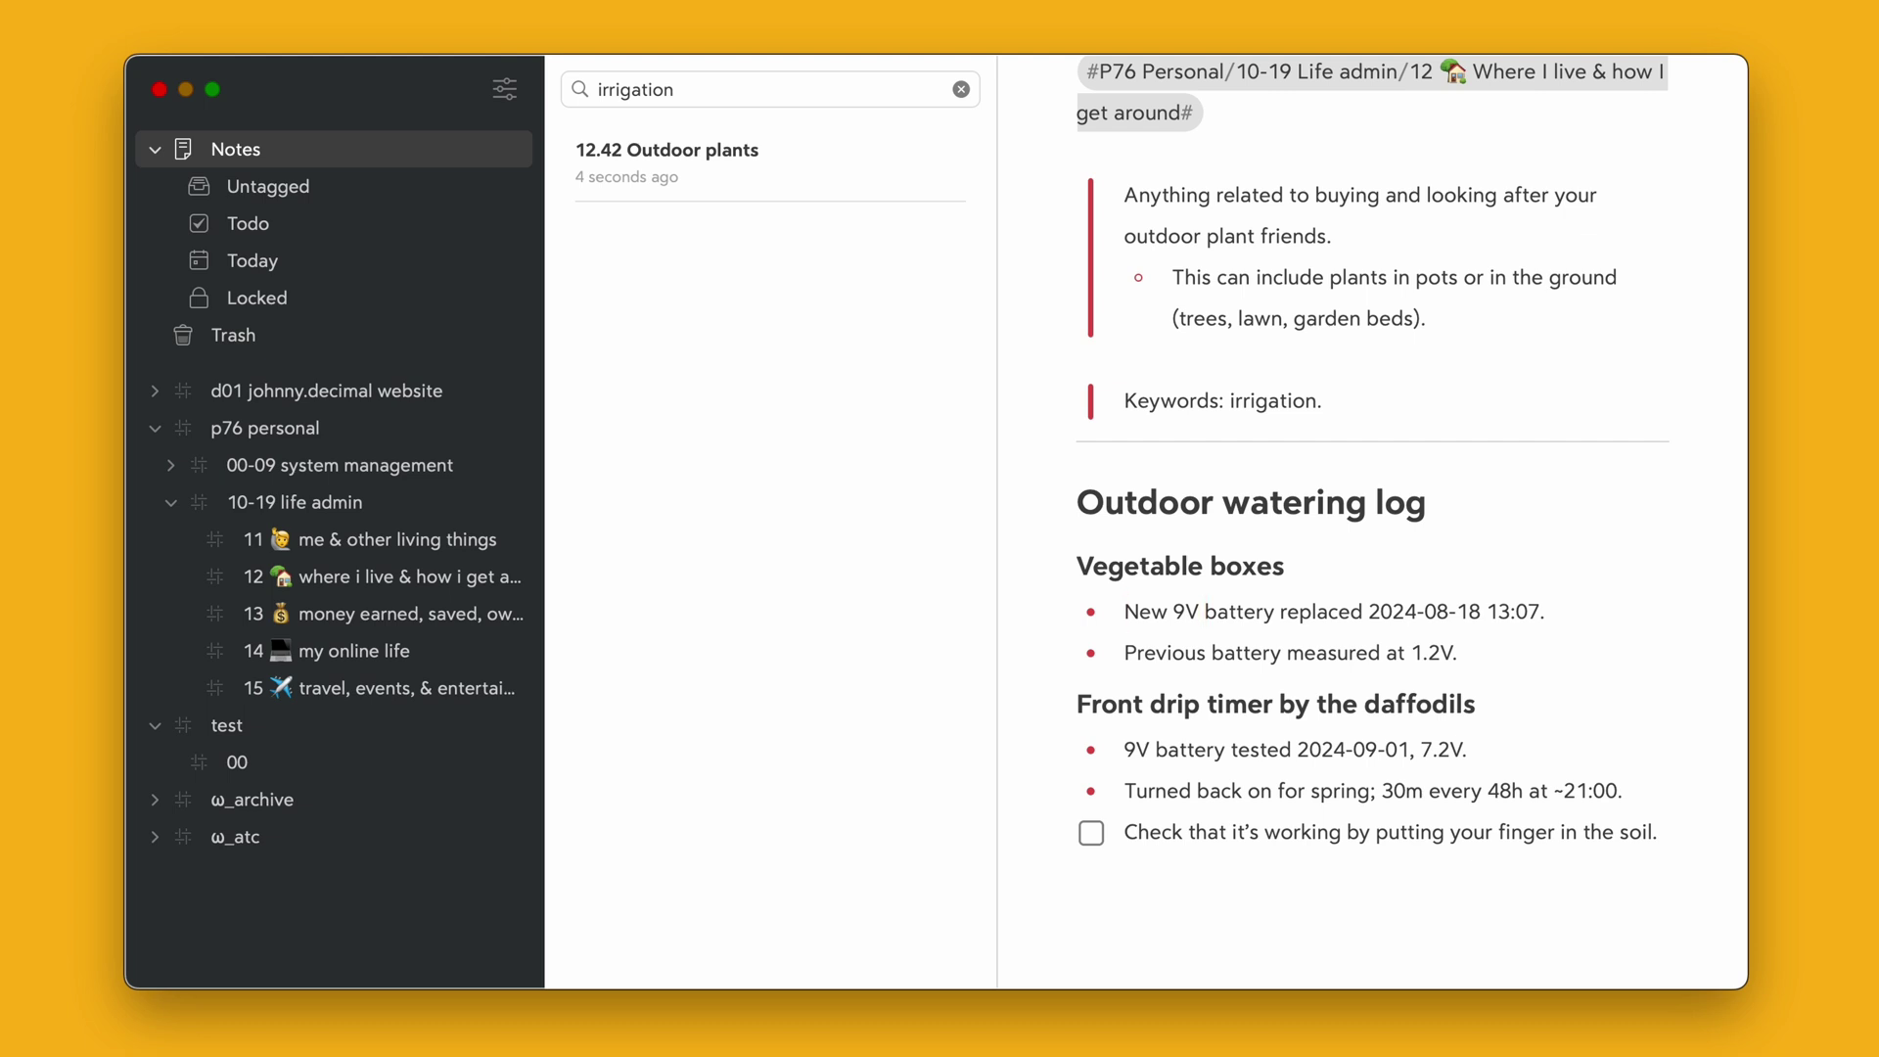
{"action": "key", "text": "super+Right"}
{"action": "key", "text": "super+Left"}
{"action": "key", "text": "super+Up"}
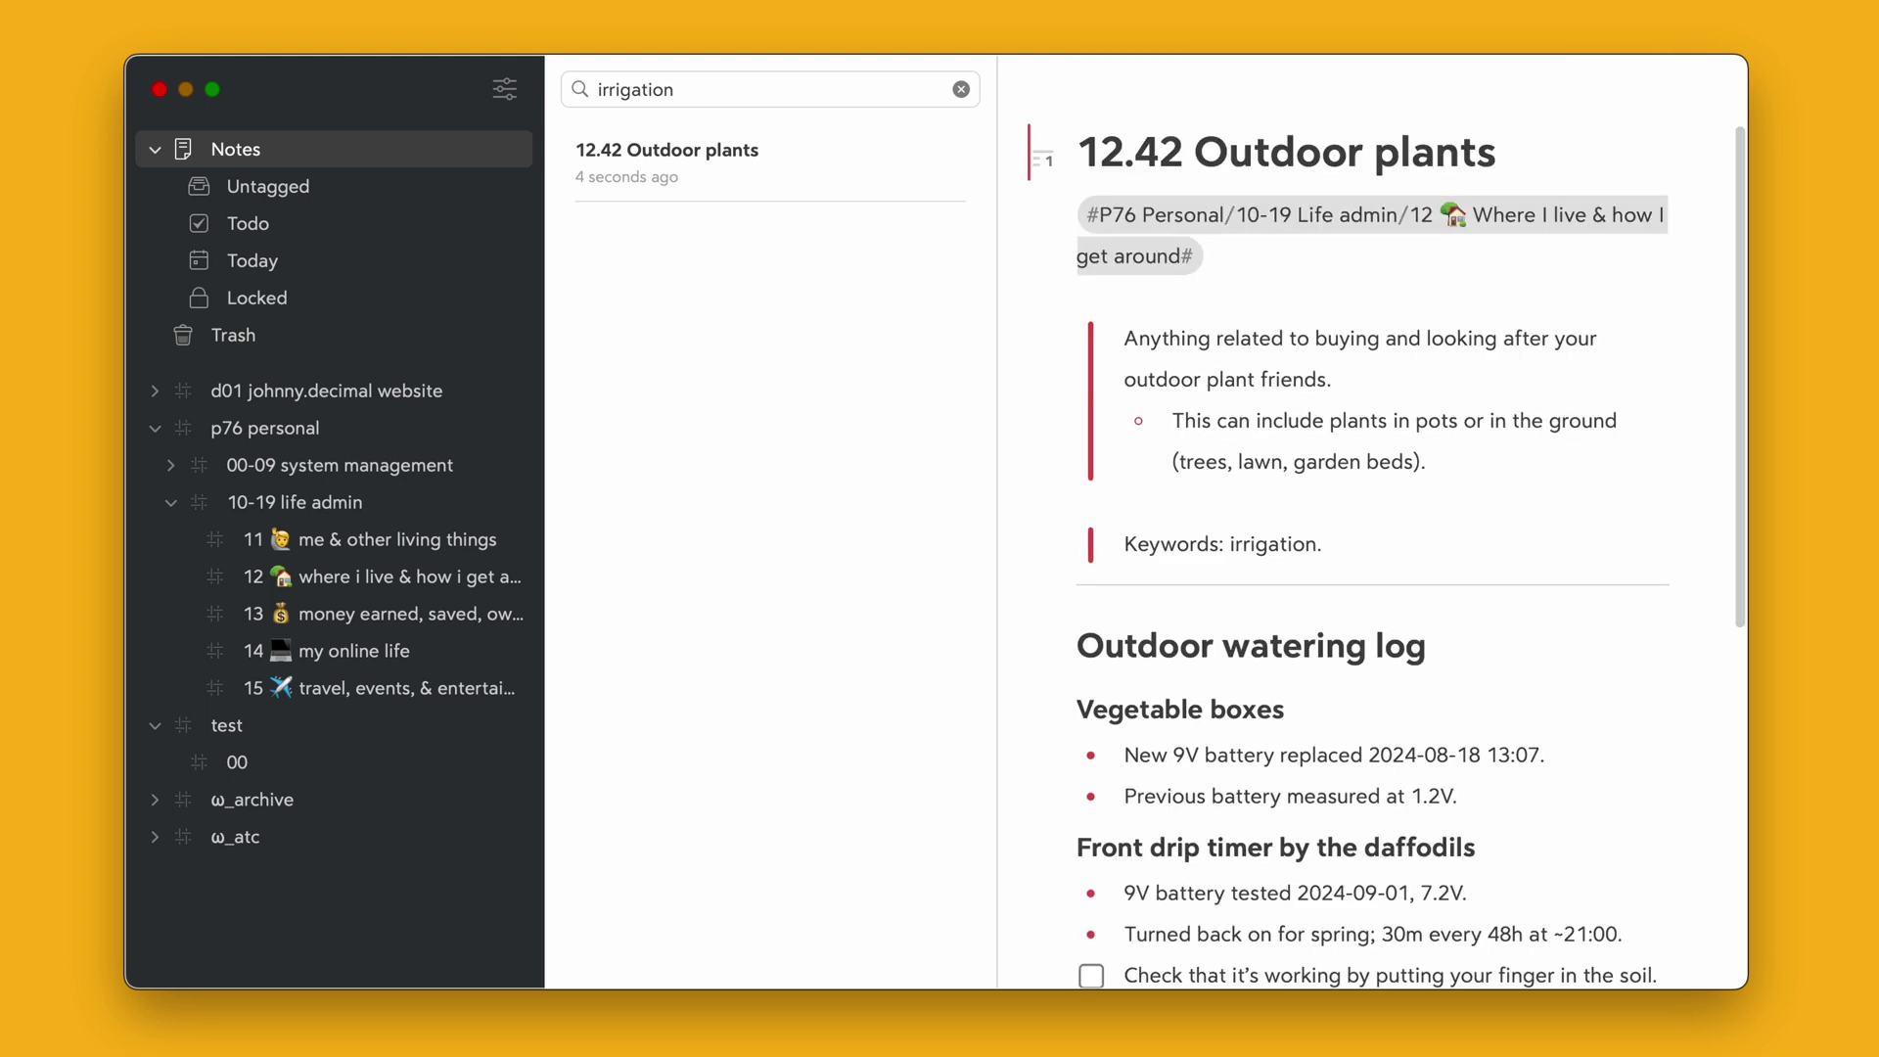
{"action": "key", "text": "super+Down"}
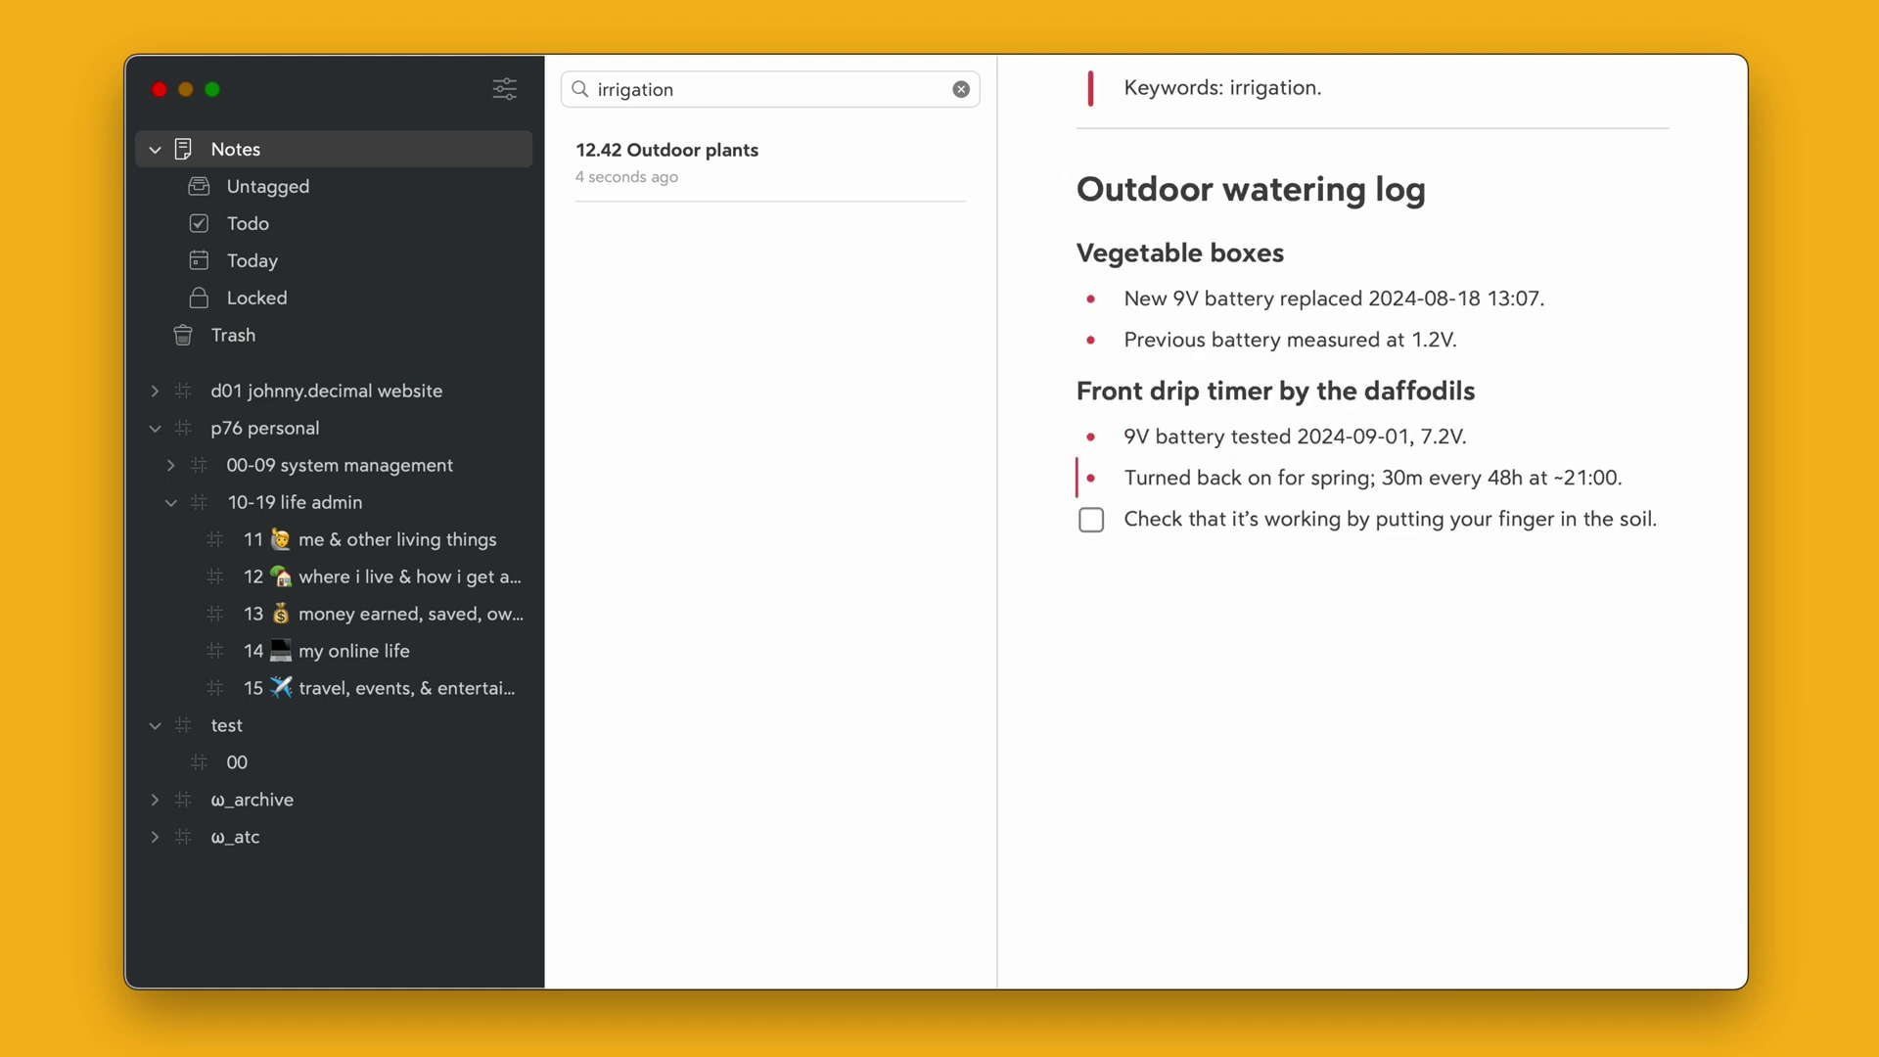
Indent and outdent the spring timer bullet, then move the soil-check to-do above '9V battery tested'.
{"action": "key", "text": "Tab"}
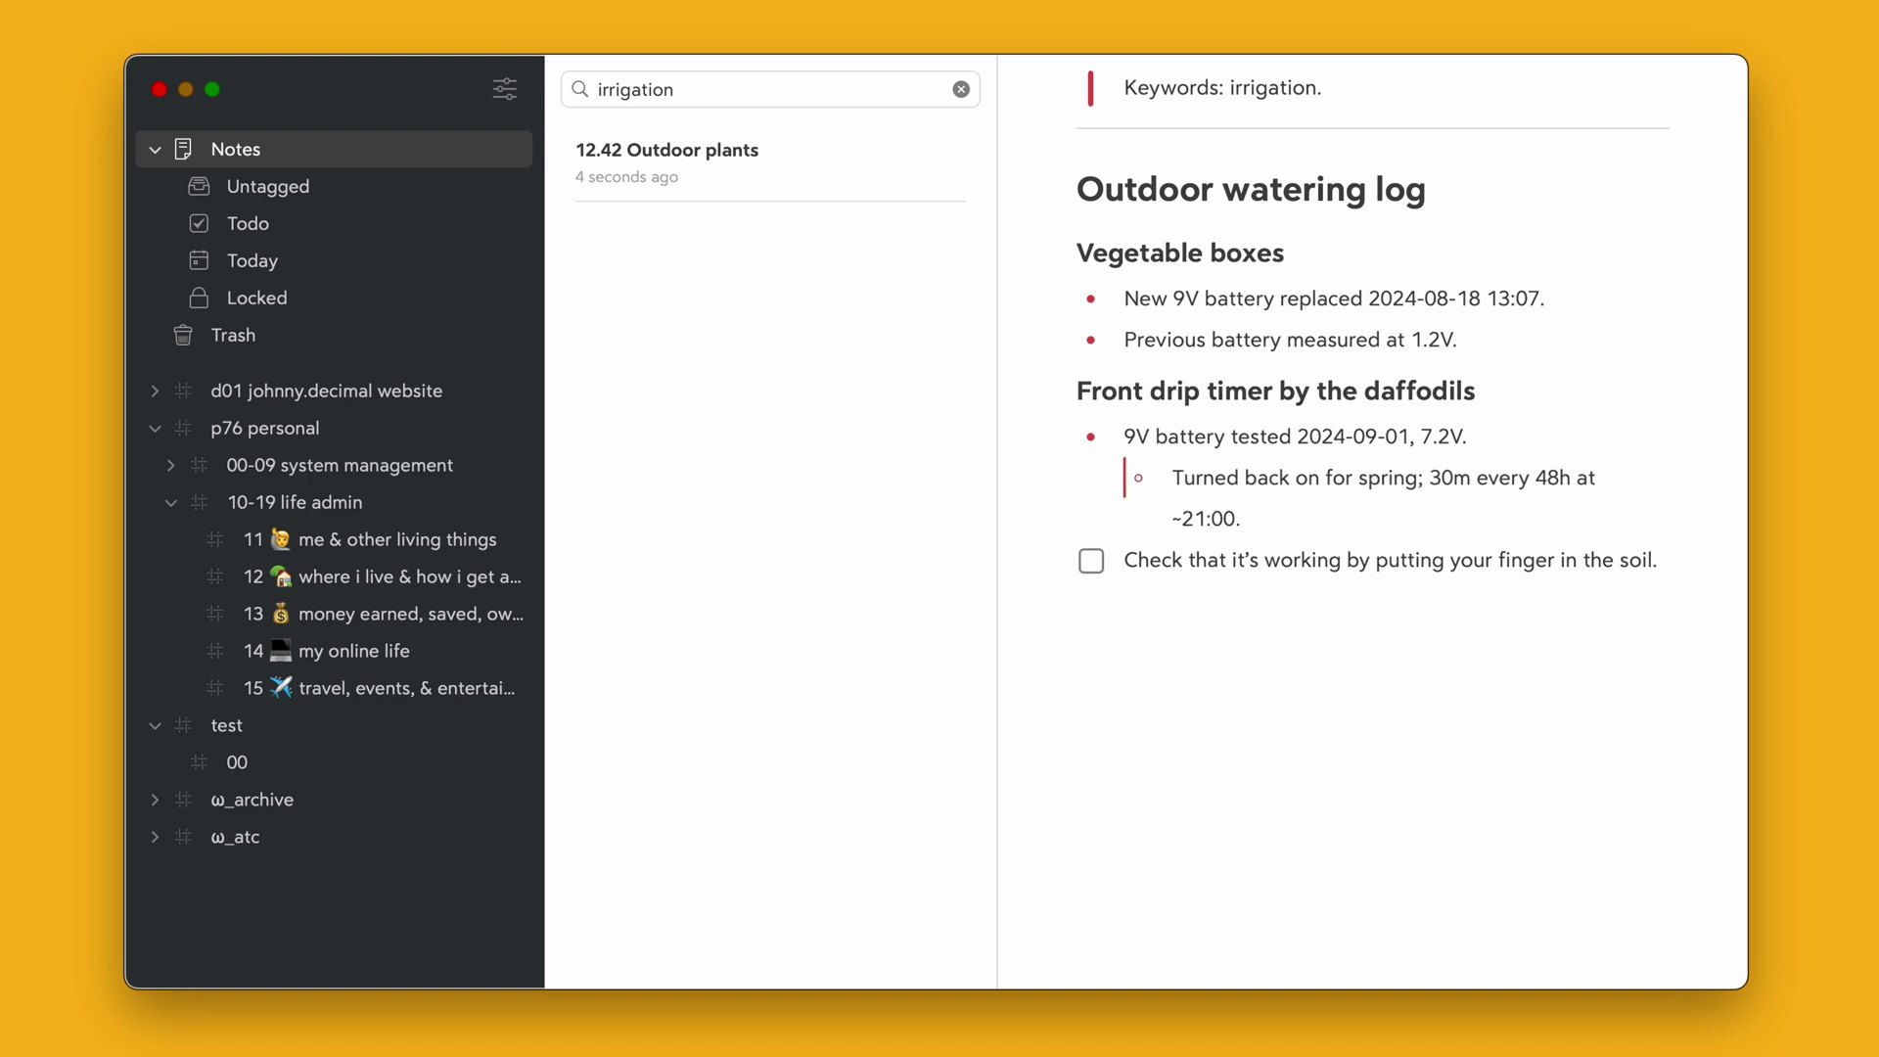
{"action": "key", "text": "shift+Tab"}
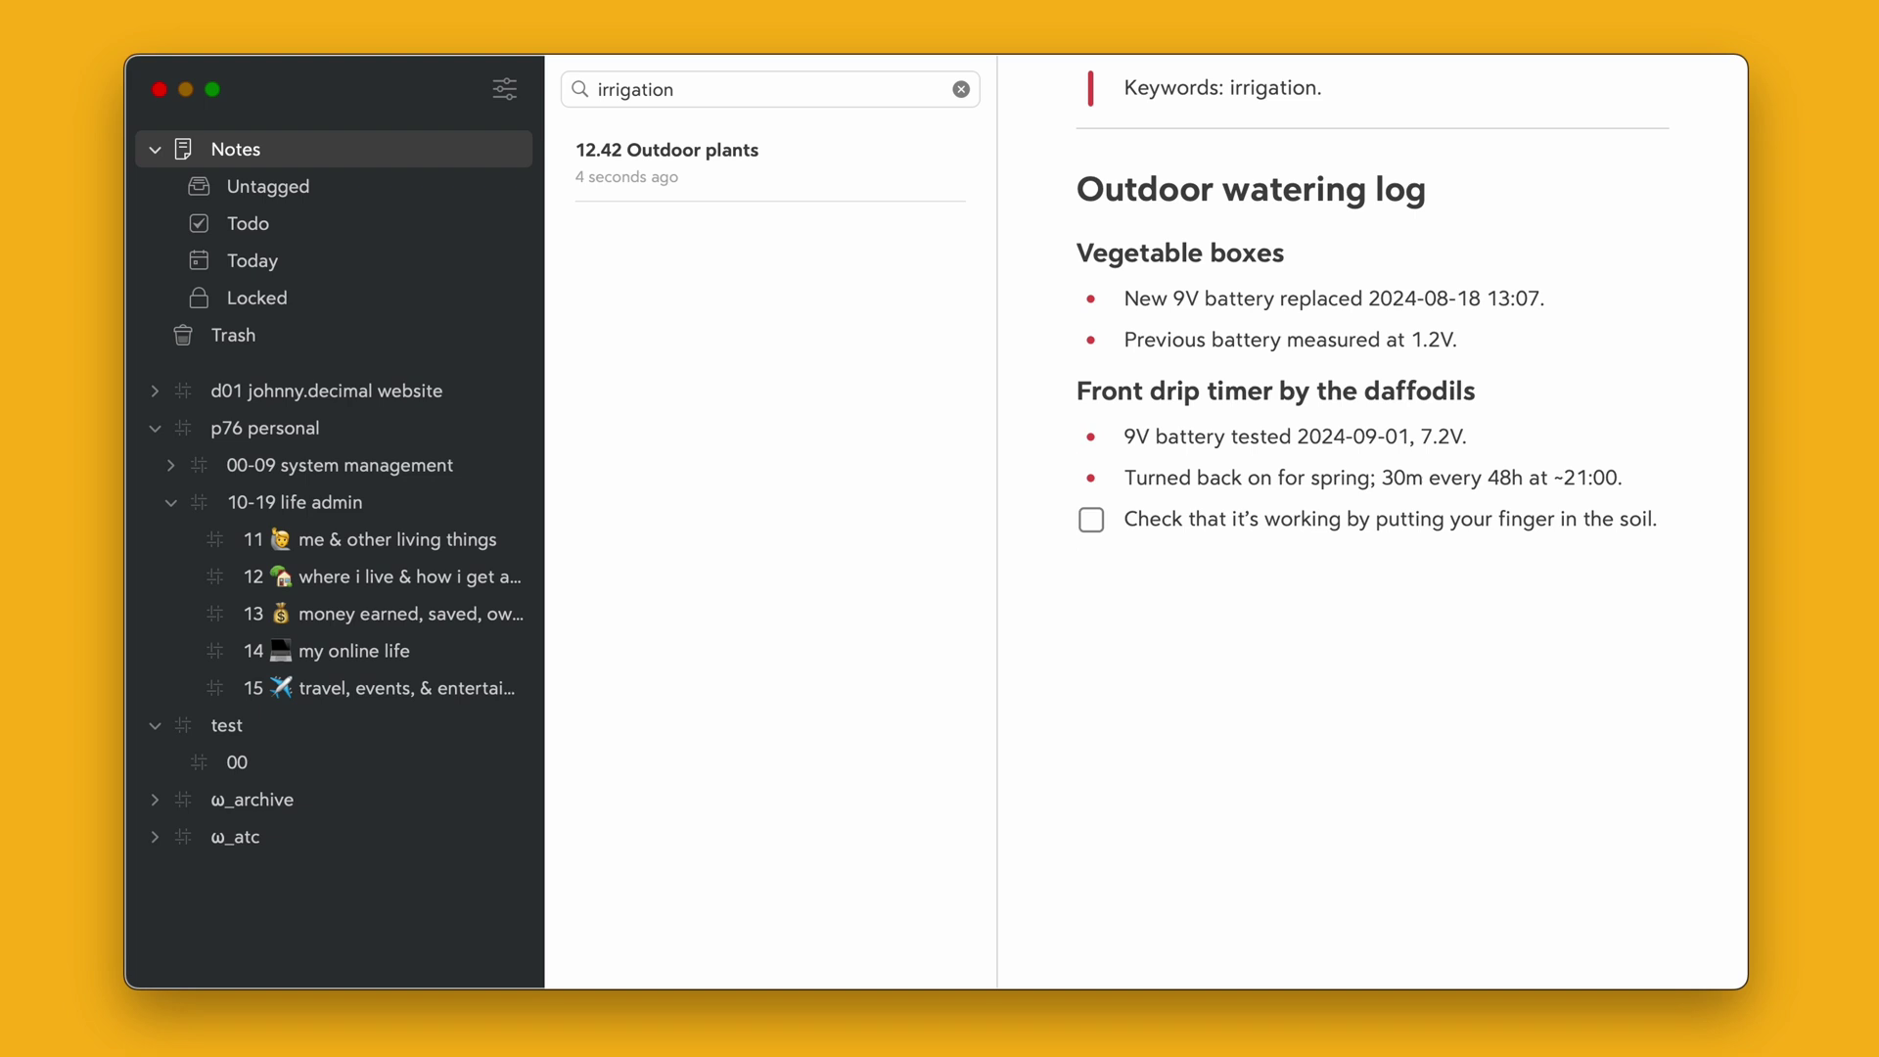
{"action": "key", "text": "alt+super+Up"}
{"action": "key", "text": "alt+super+Up"}
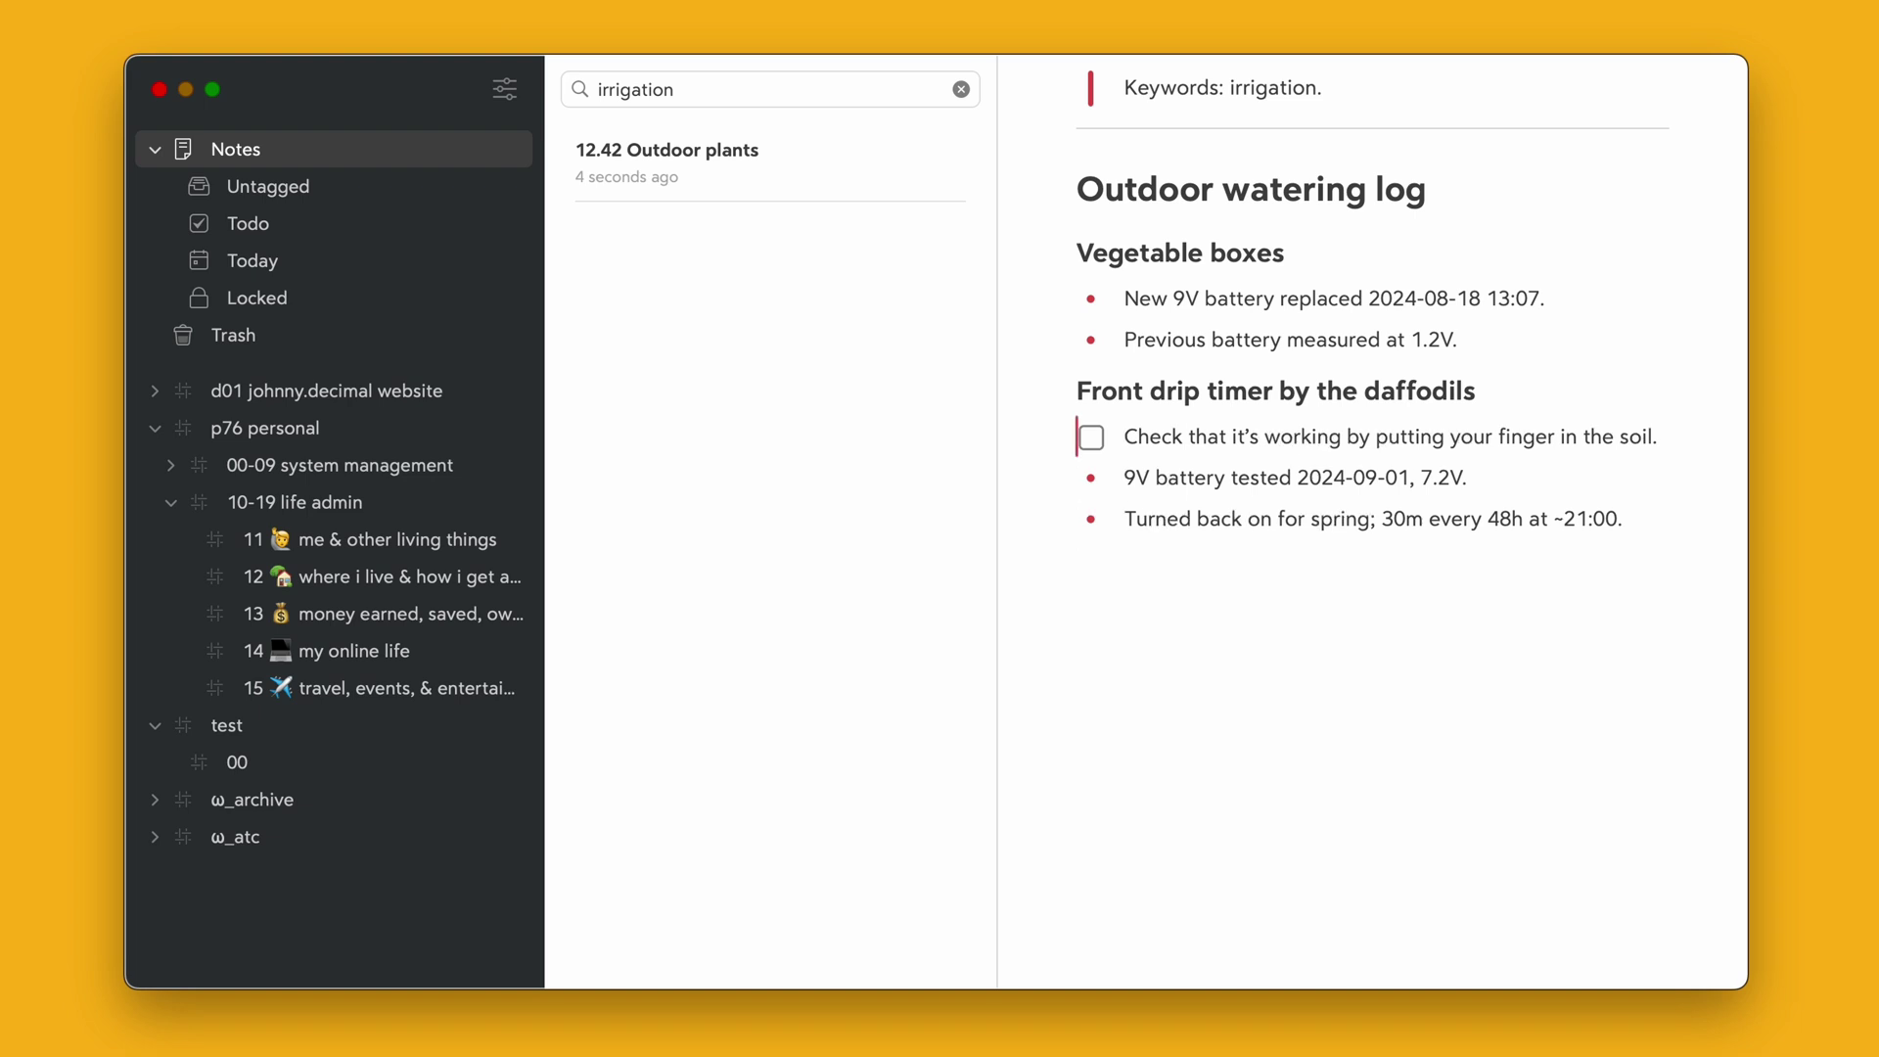
{"action": "key", "text": "alt+super+Down"}
{"action": "key", "text": "alt+super+Down"}
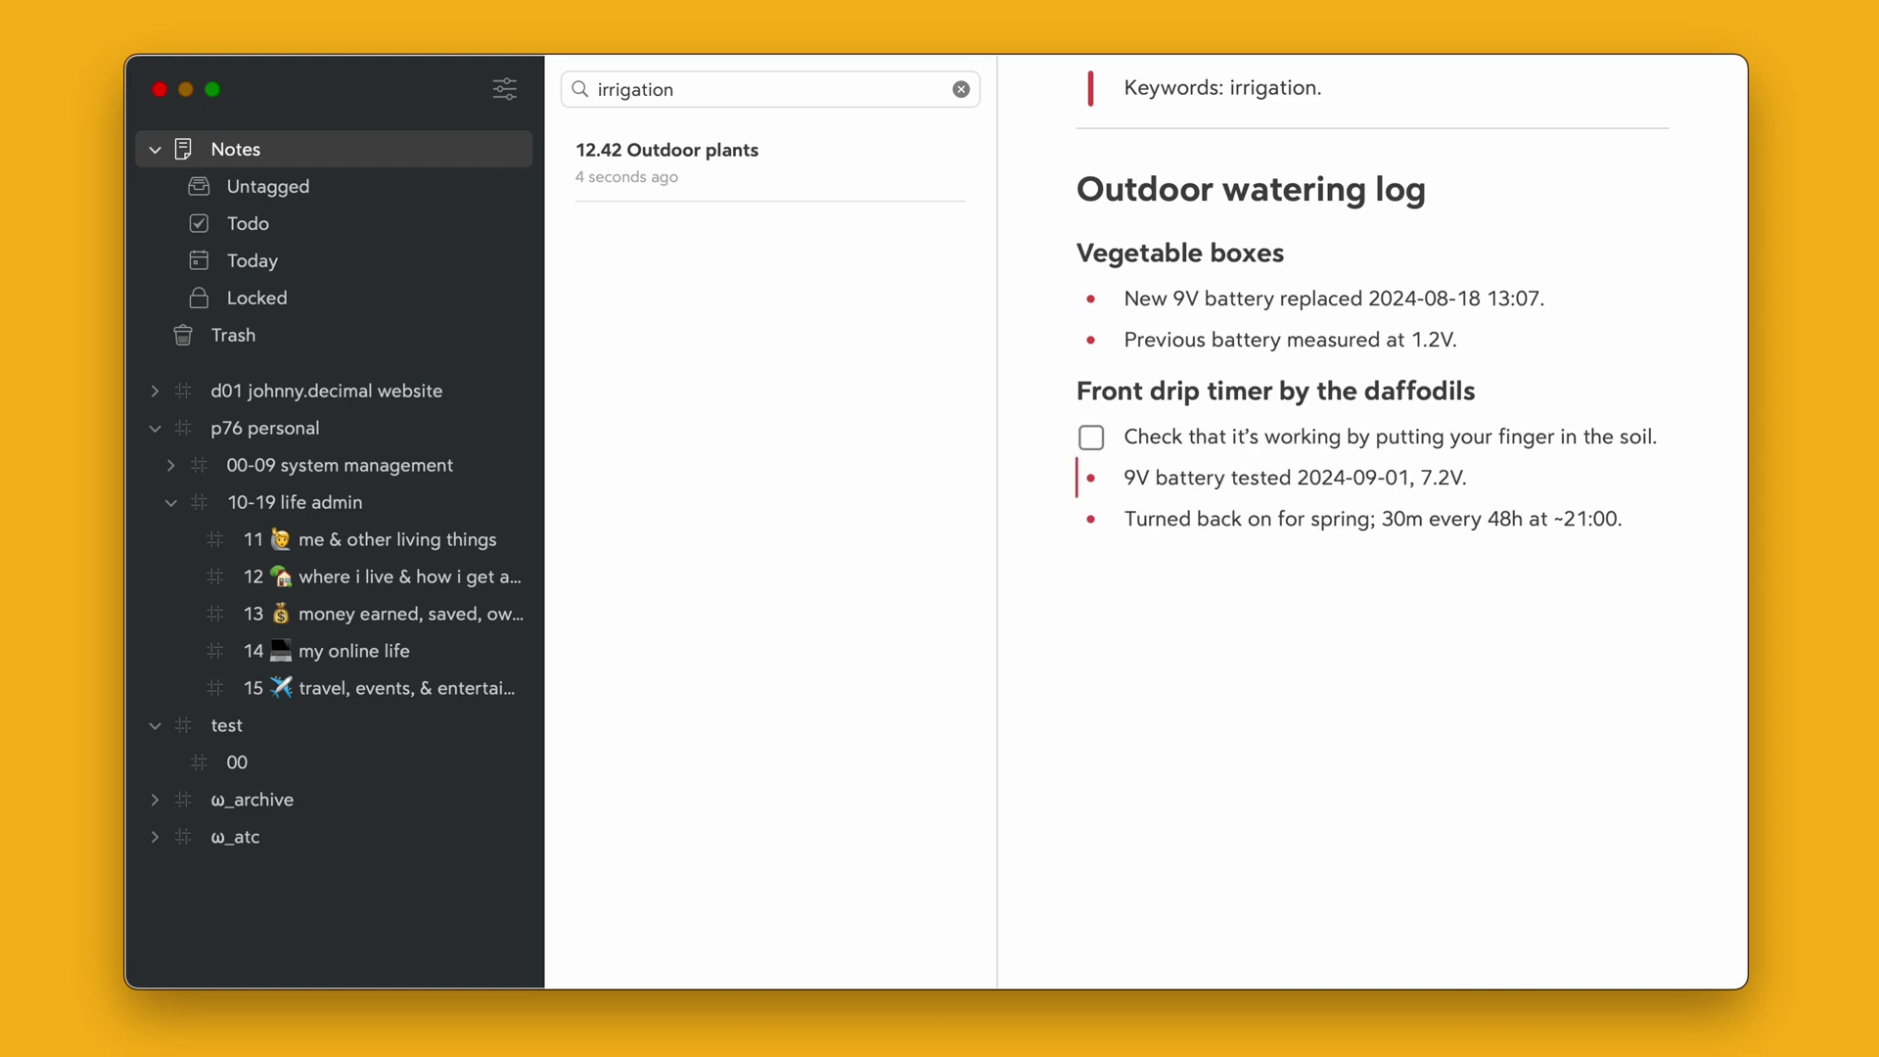